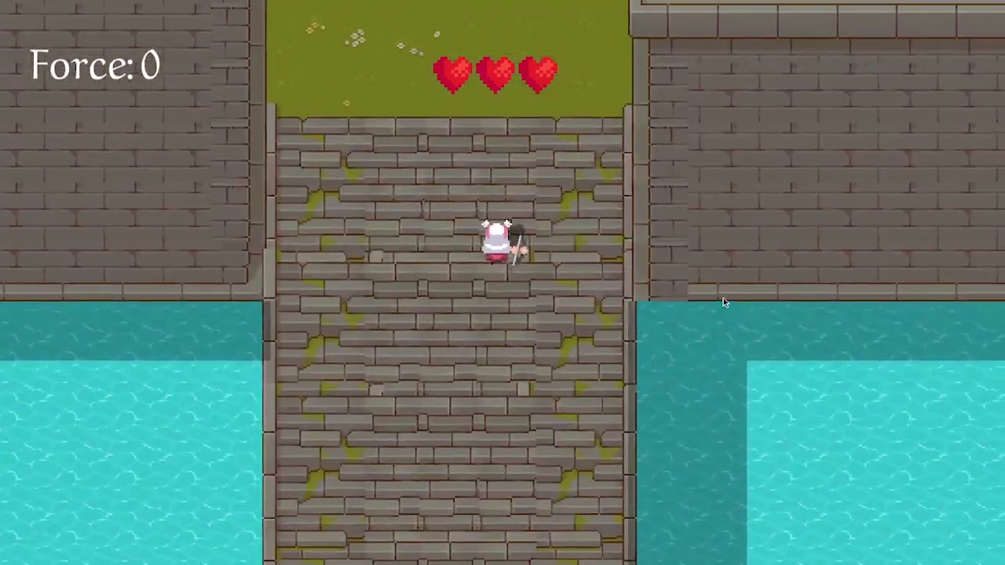
{"action": "key", "text": "w"}
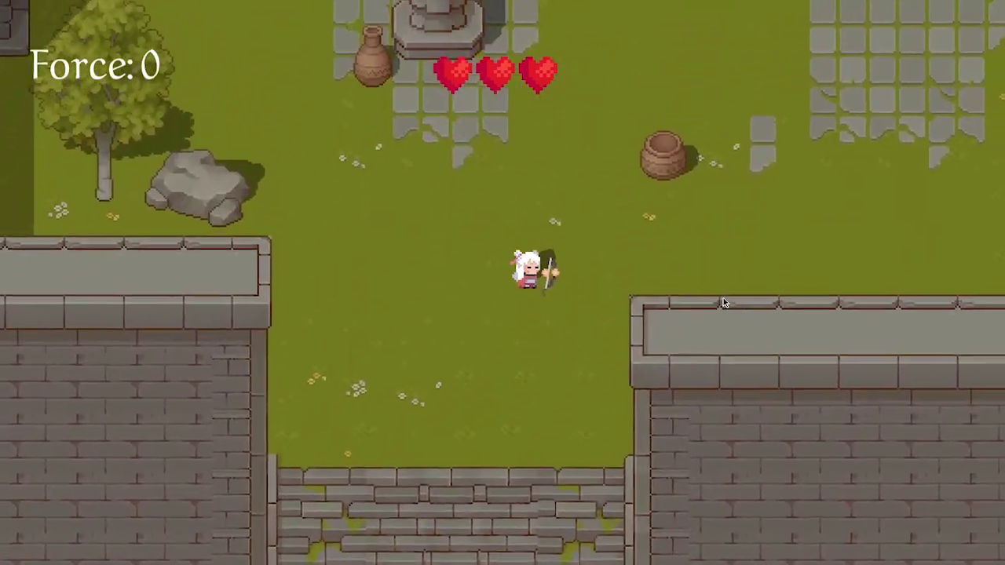
{"action": "key", "text": "d"}
{"action": "key", "text": "w"}
{"action": "key", "text": "s"}
{"action": "key", "text": "space"}
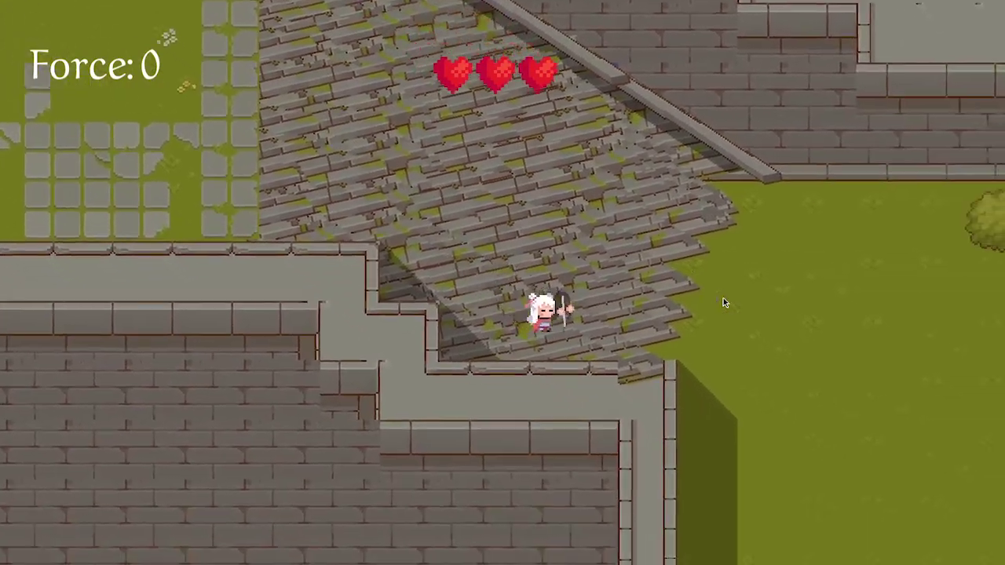
{"action": "key", "text": "d"}
{"action": "key", "text": "w"}
{"action": "key", "text": "space"}
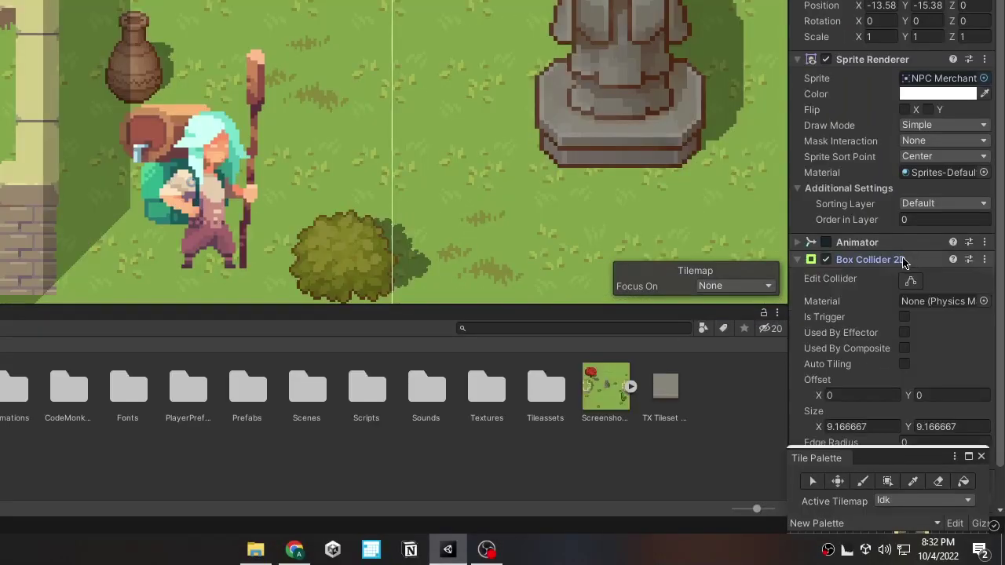
- Edit the merchant NPC's Box Collider 2D by lowering its upper edge toward the sprite's head
{"action": "scroll", "coordinate": [902, 275], "scroll_direction": "down", "scroll_amount": 1}
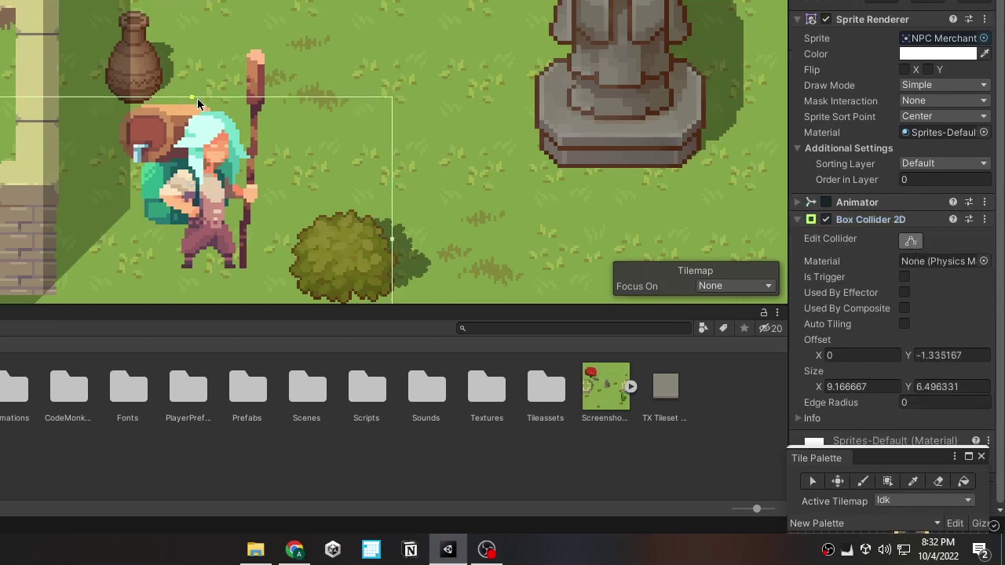
{"action": "left_click_drag", "start_coordinate": [197, 100], "coordinate": [192, 104]}
{"action": "scroll", "coordinate": [192, 97], "scroll_direction": "down", "scroll_amount": 7}
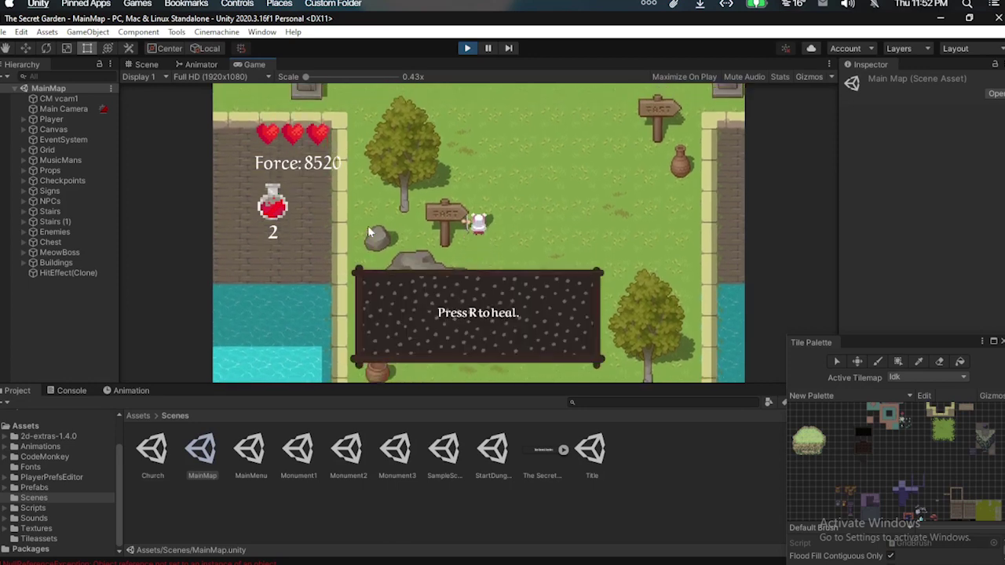
- Playtest the main map by walking the player past the tutorial signs and south through the garden to the merchant NPC
{"action": "key", "text": "s"}
{"action": "key", "text": "w"}
{"action": "key", "text": "d"}
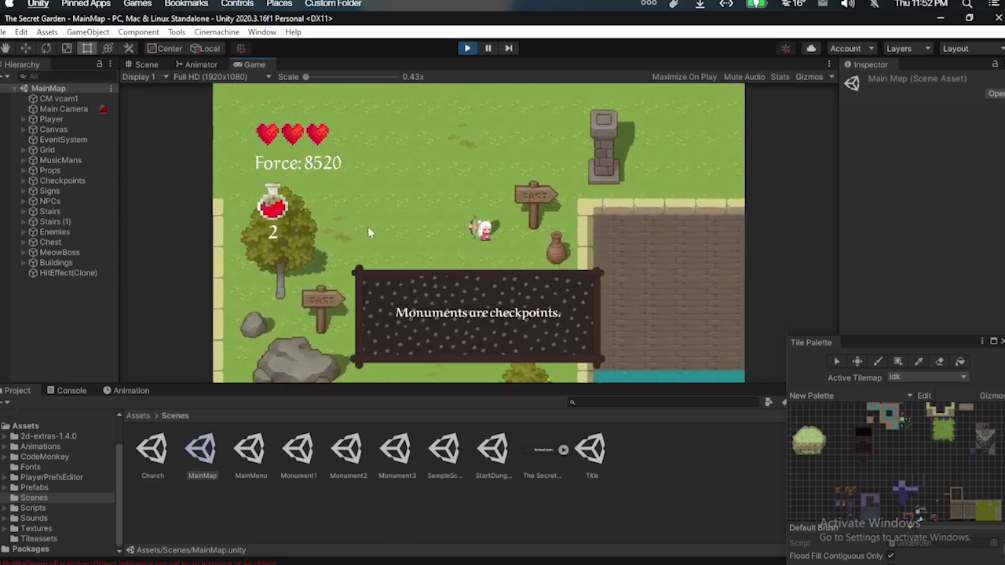
{"action": "key", "text": "s"}
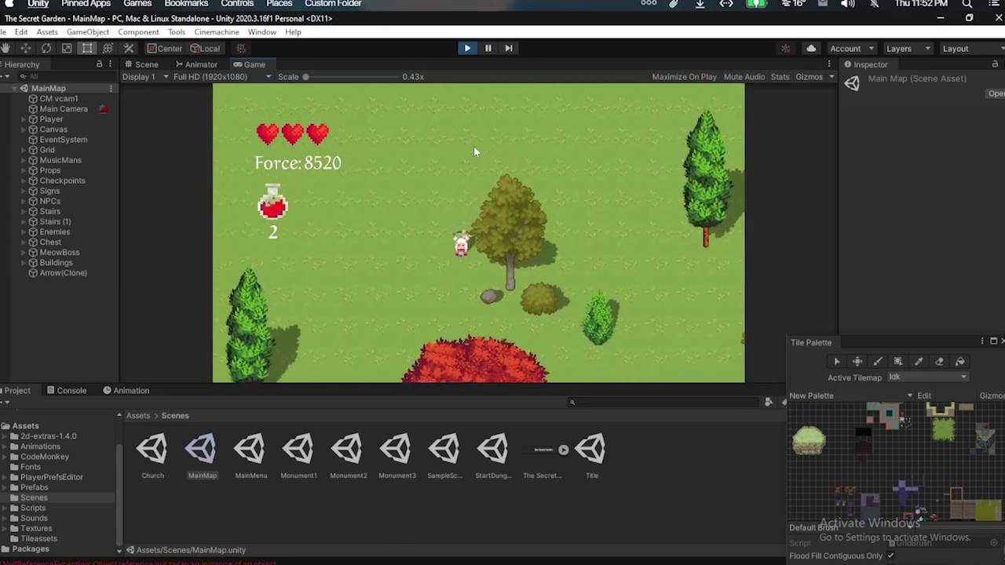
{"action": "key", "text": "a"}
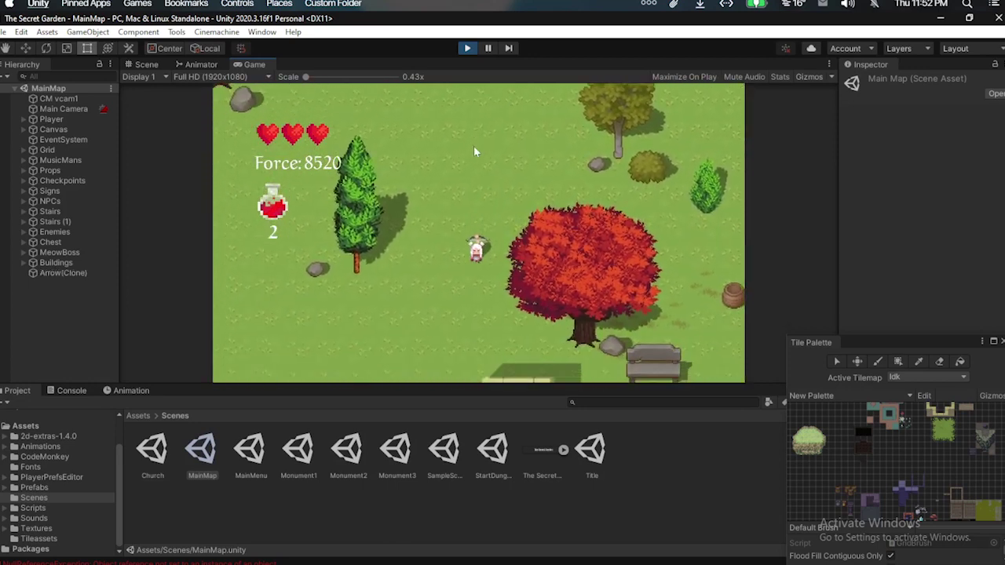
{"action": "key", "text": "s"}
{"action": "key", "text": "d"}
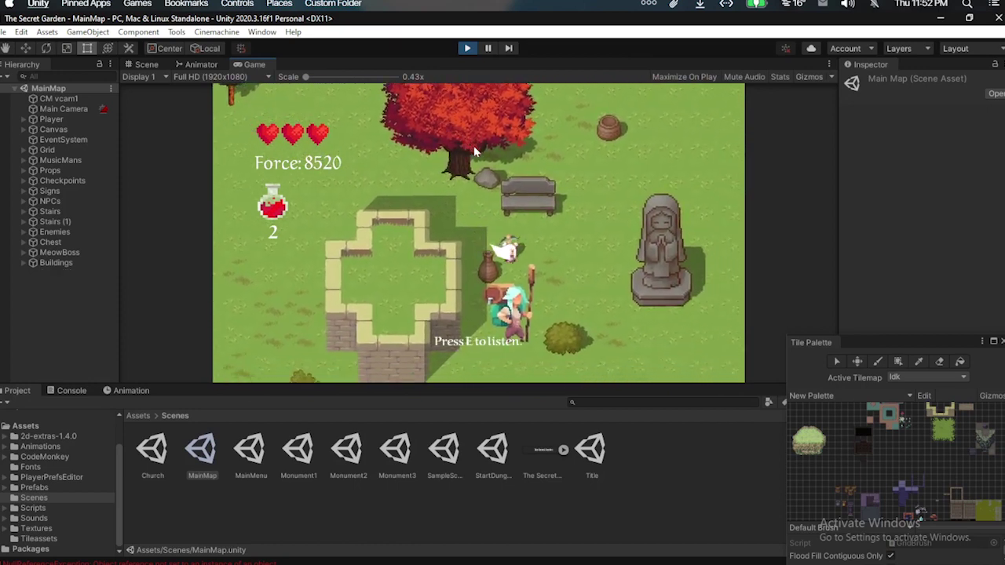
{"action": "key", "text": "s"}
{"action": "key", "text": "d"}
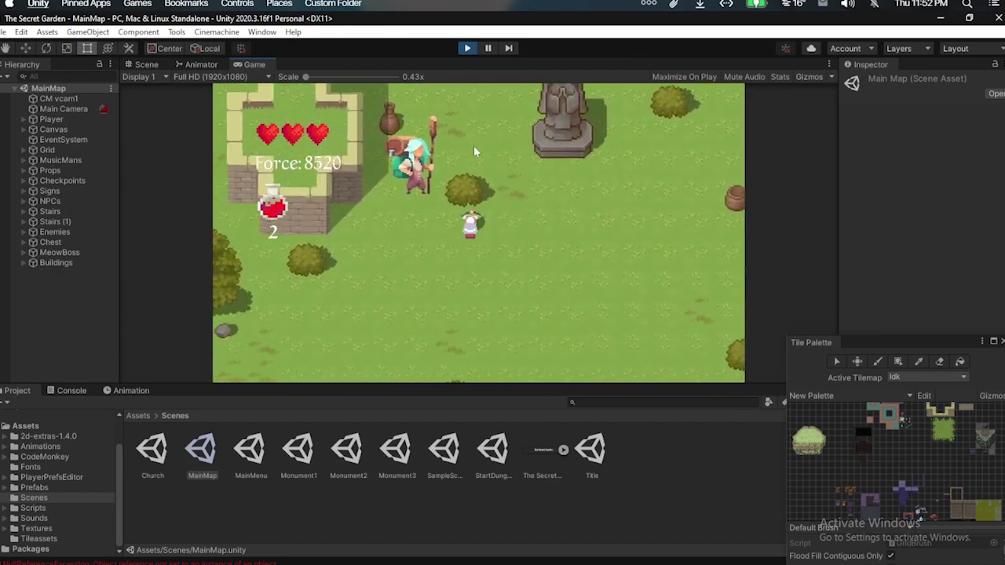
- Test the merchant NPC's dialogue by starting the conversation and advancing through its lines
{"action": "key", "text": "e"}
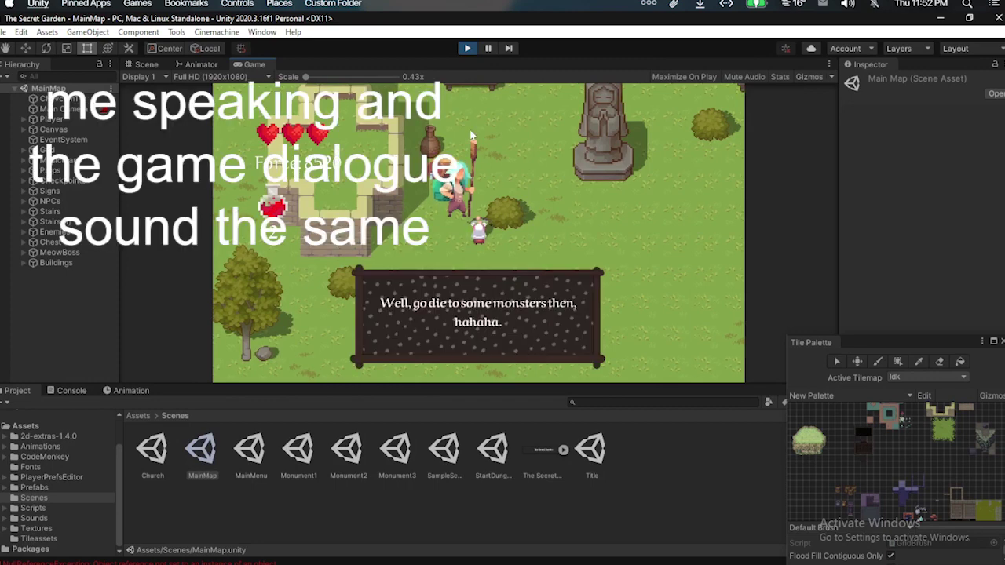
{"action": "key", "text": "e"}
{"action": "key", "text": "a"}
{"action": "key", "text": "s"}
{"action": "key", "text": "w"}
{"action": "key", "text": "e"}
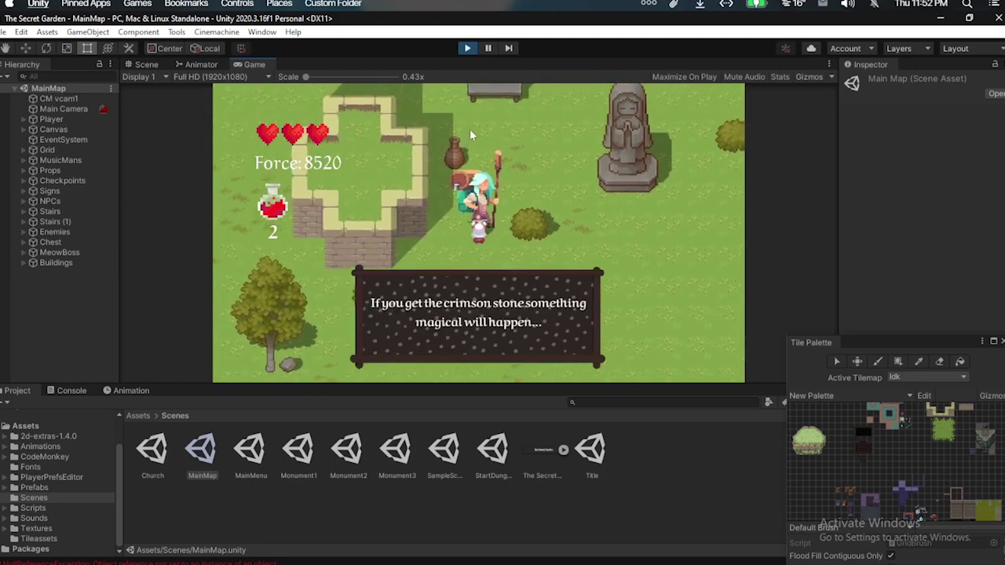
{"action": "key", "text": "a"}
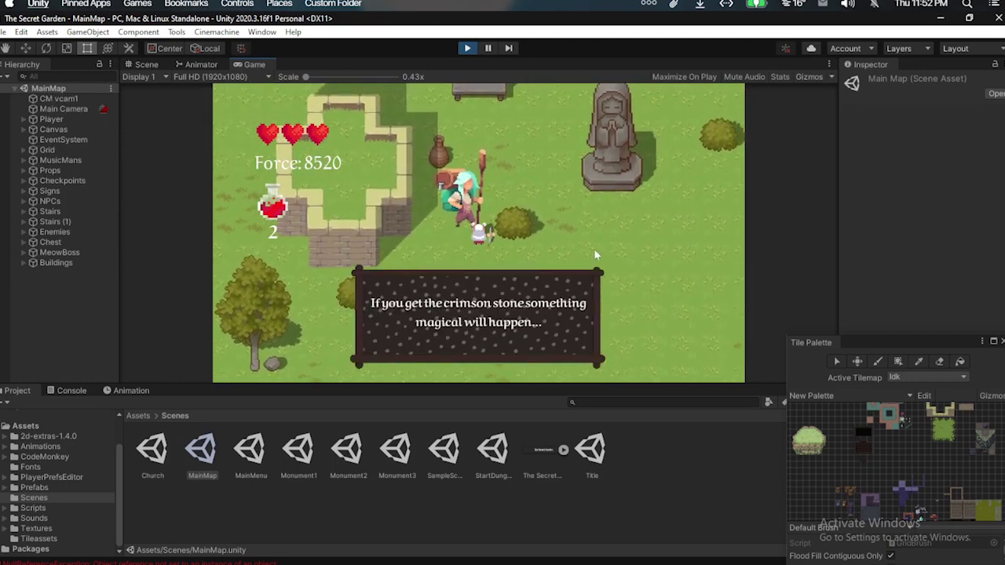
{"action": "key", "text": "e"}
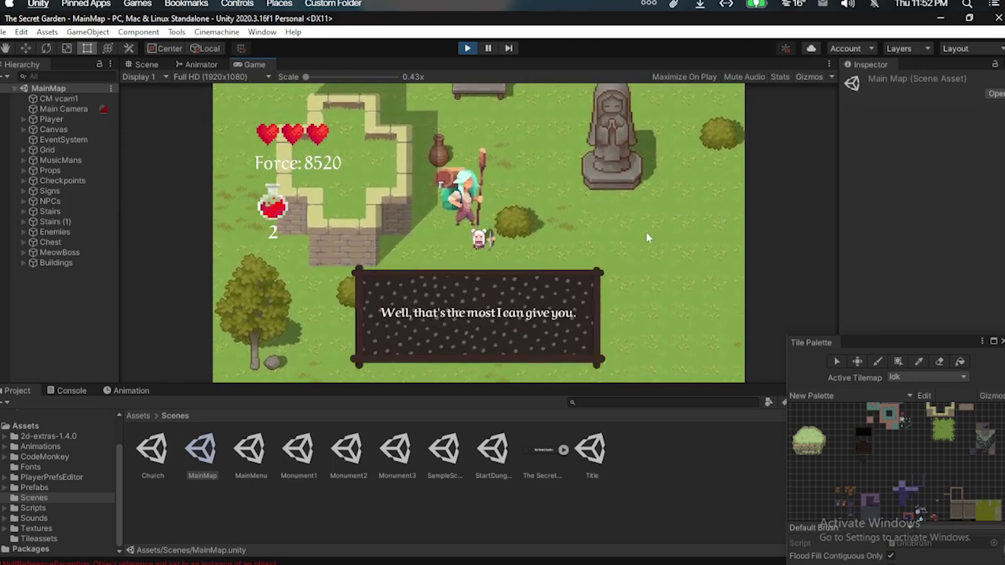
- Move the player around beside the merchant during the dialogue, and end the conversation by walking away
{"action": "key", "text": "a"}
{"action": "key", "text": "d"}
{"action": "key", "text": "a"}
{"action": "key", "text": "w"}
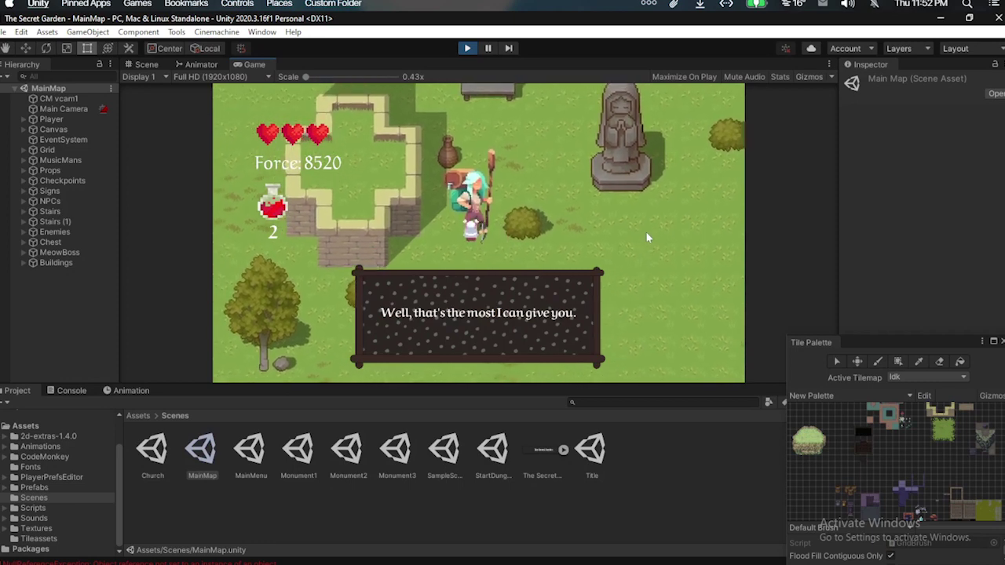
{"action": "key", "text": "e"}
{"action": "key", "text": "s"}
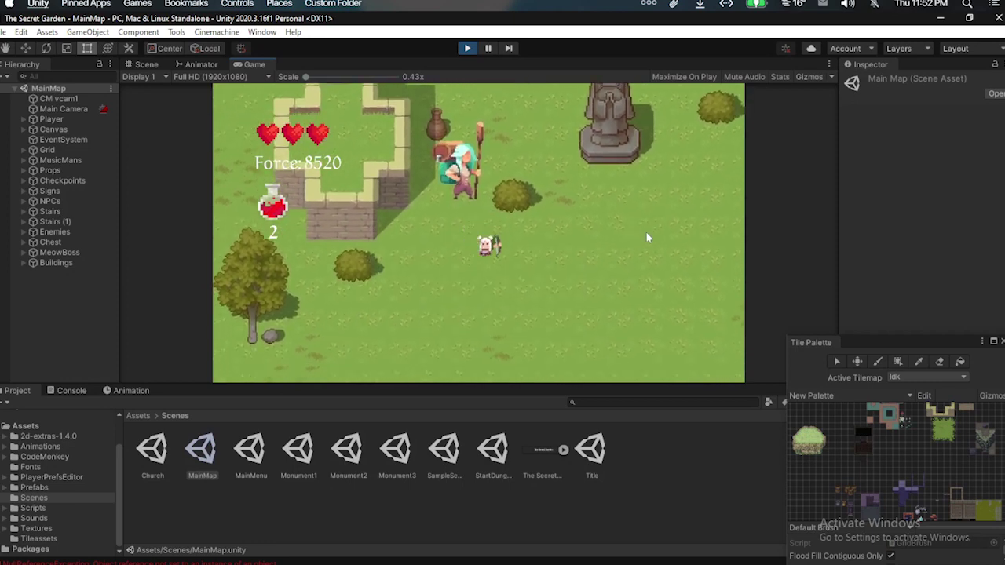
- Walk the player south across the open grass past the bushes, and exit Play mode
{"action": "key", "text": "w"}
{"action": "key", "text": "a"}
{"action": "key", "text": "s"}
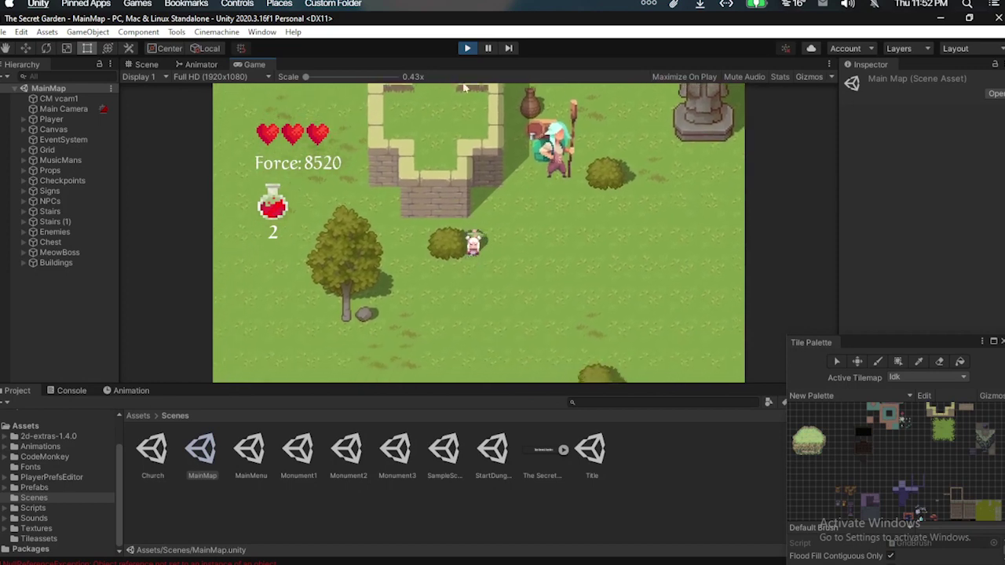
{"action": "key", "text": "s"}
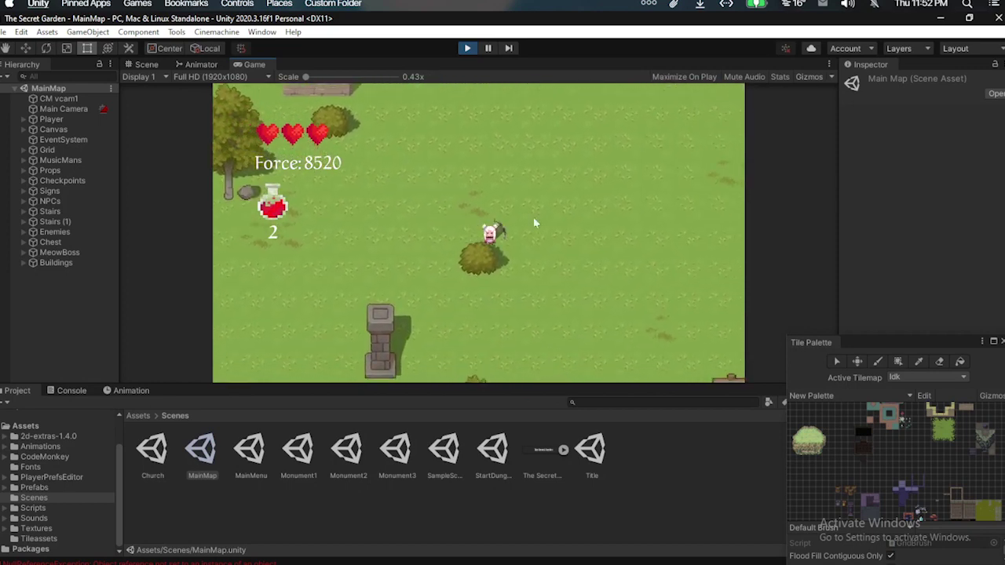
{"action": "key", "text": "d"}
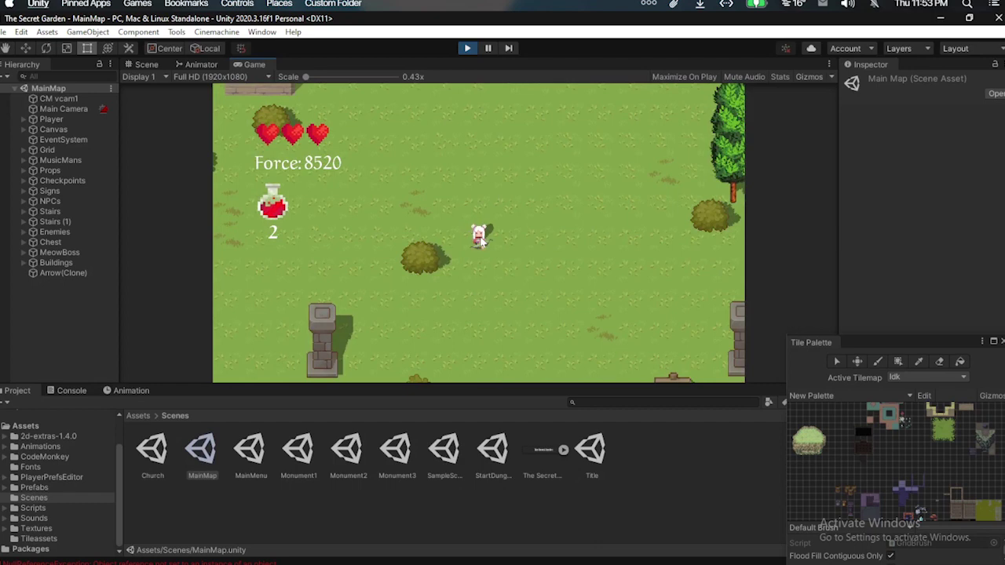
{"action": "key", "text": "s"}
{"action": "left_click", "coordinate": [468, 49]}
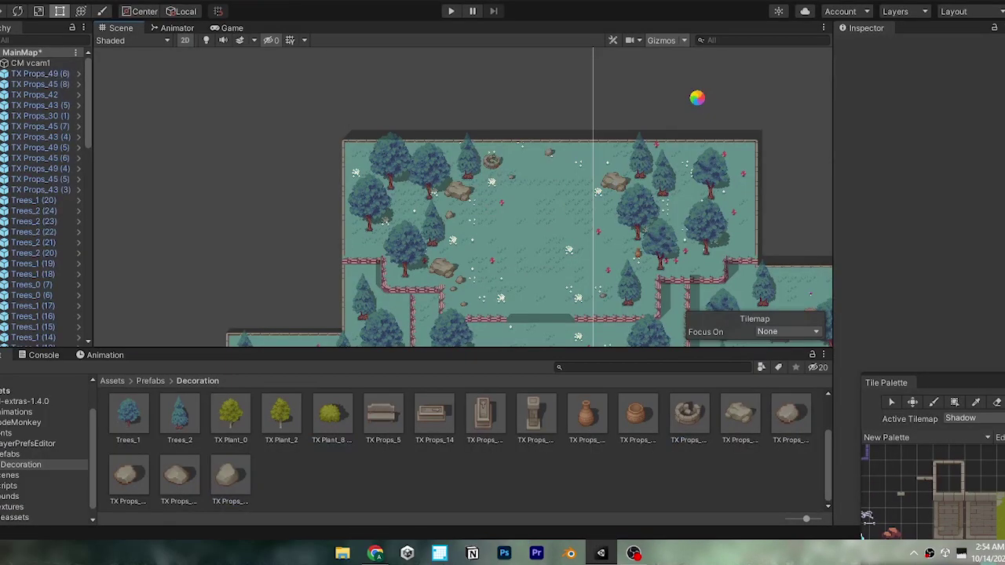
{"action": "scroll", "coordinate": [447, 120], "scroll_direction": "down", "scroll_amount": 6}
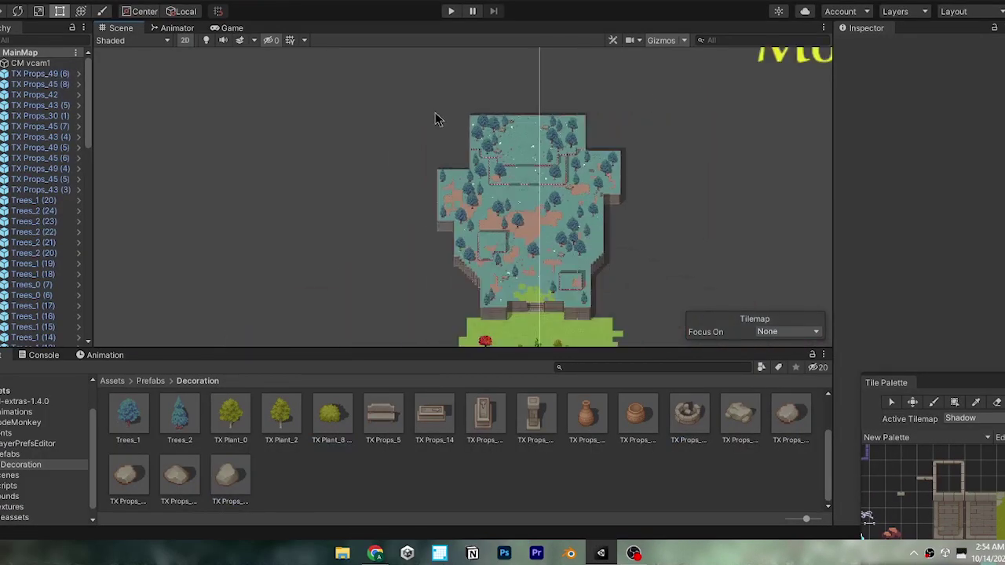
{"action": "scroll", "coordinate": [514, 94], "scroll_direction": "up", "scroll_amount": 5}
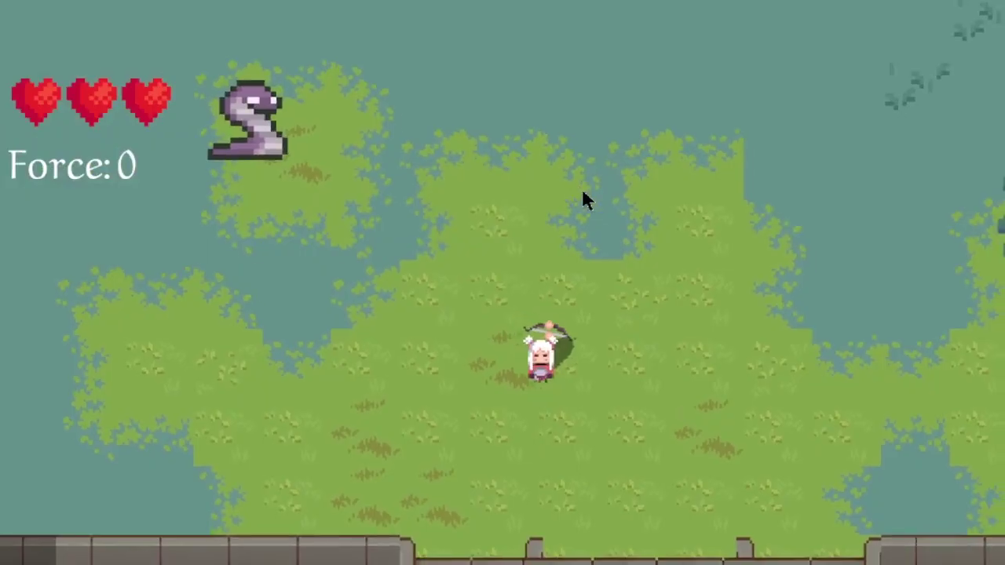
{"action": "key", "text": "s"}
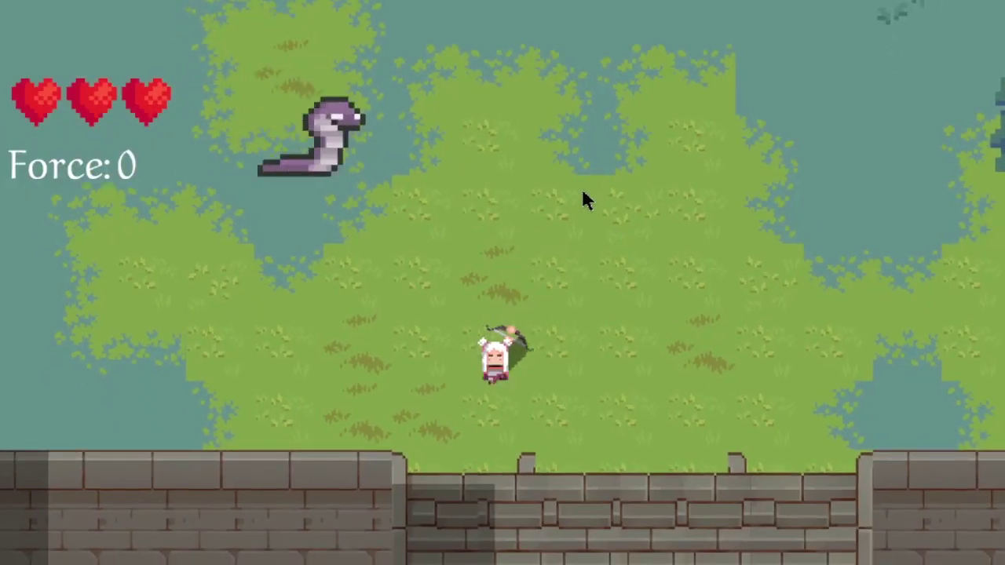
{"action": "key", "text": "w"}
{"action": "key", "text": "d"}
{"action": "key", "text": "a"}
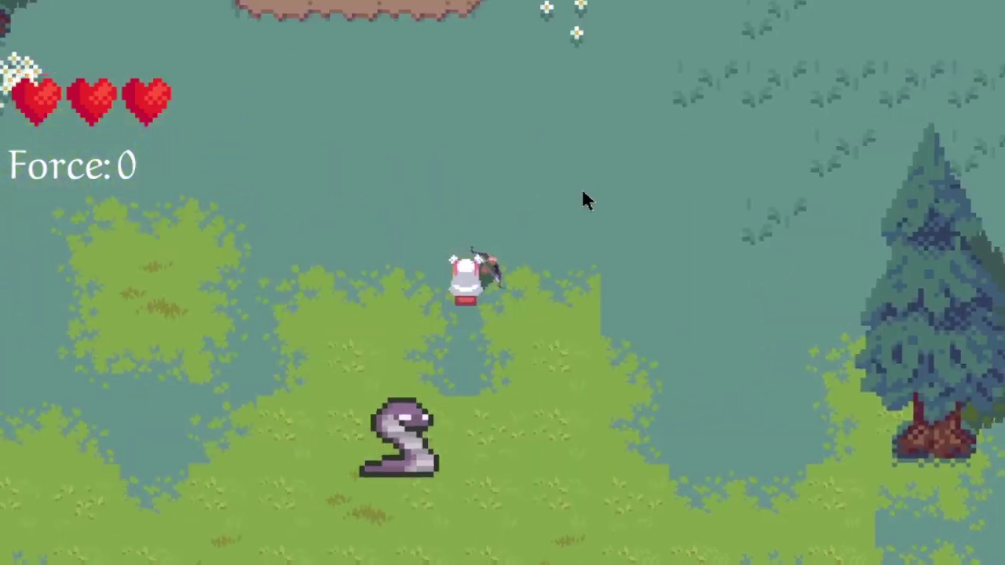
{"action": "key", "text": "w"}
{"action": "key", "text": "s"}
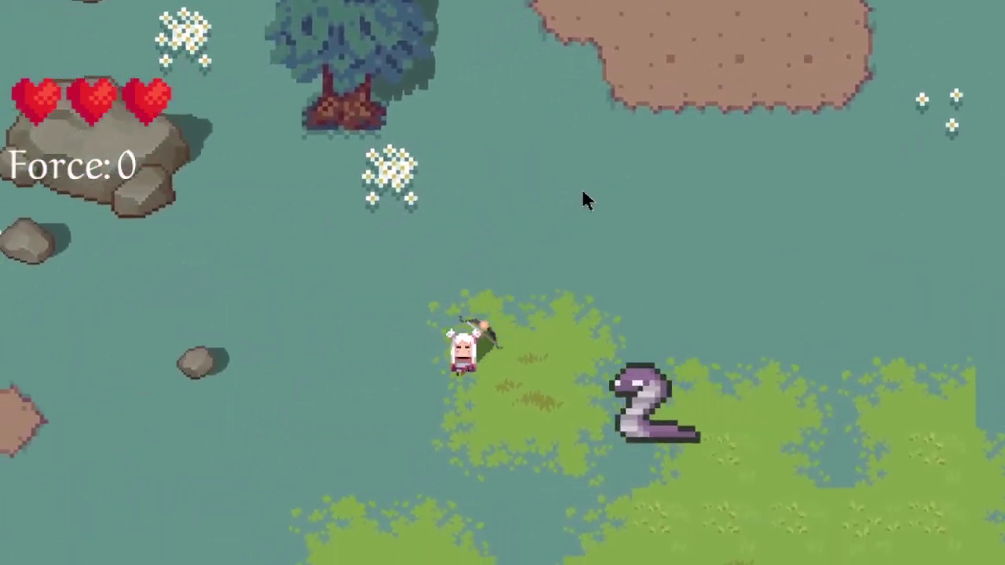
{"action": "key", "text": "d"}
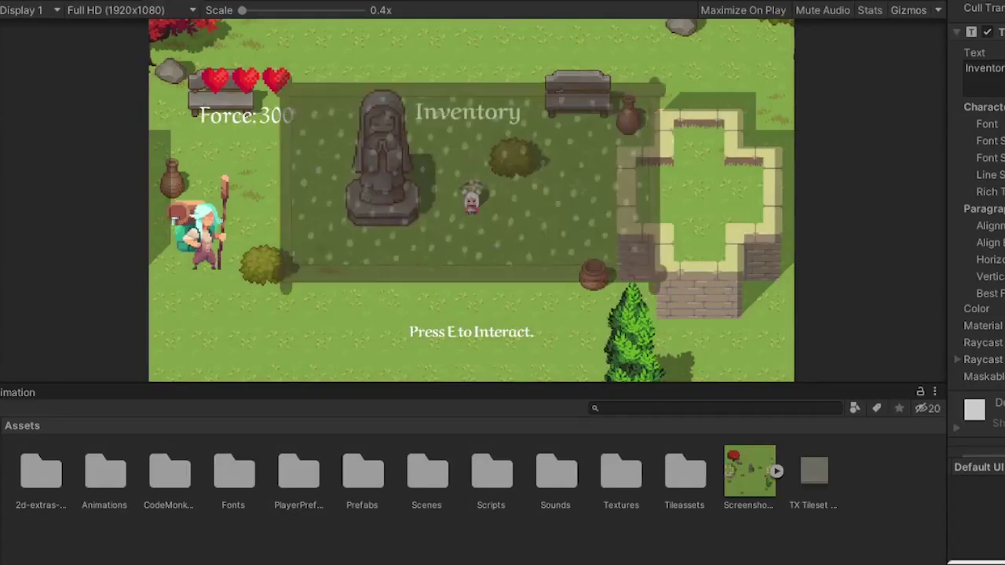
- Test the Inventory panel by opening and closing it repeatedly while walking the player around south of the praying statue
{"action": "key", "text": "s"}
{"action": "key", "text": "i"}
{"action": "key", "text": "i"}
{"action": "key", "text": "a"}
{"action": "key", "text": "i"}
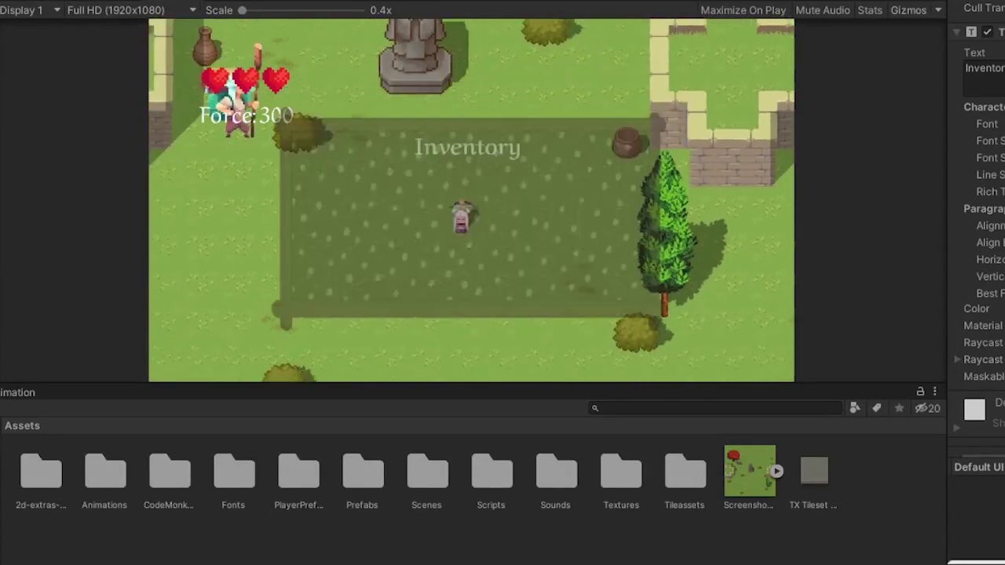
{"action": "key", "text": "w"}
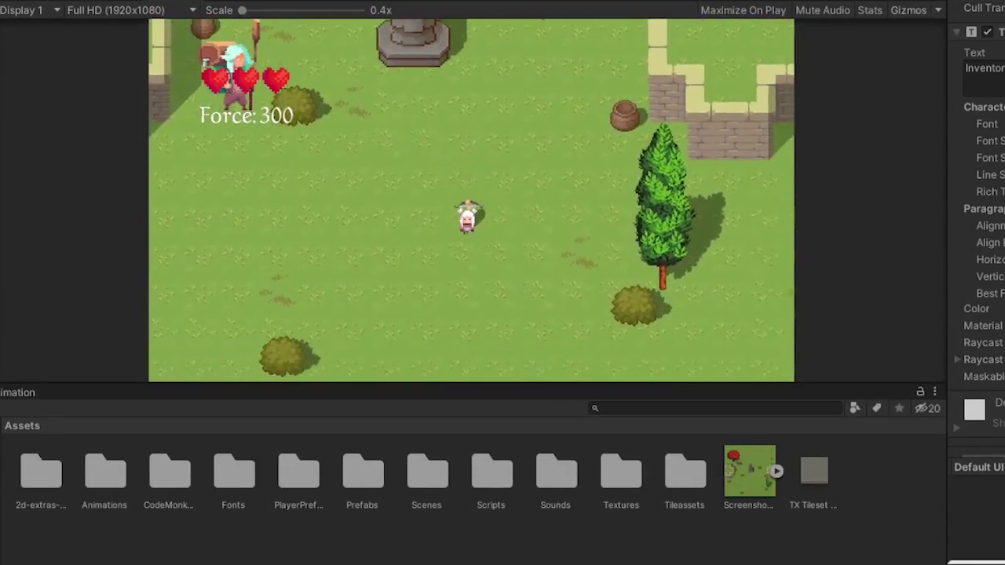
{"action": "key", "text": "i"}
{"action": "key", "text": "i"}
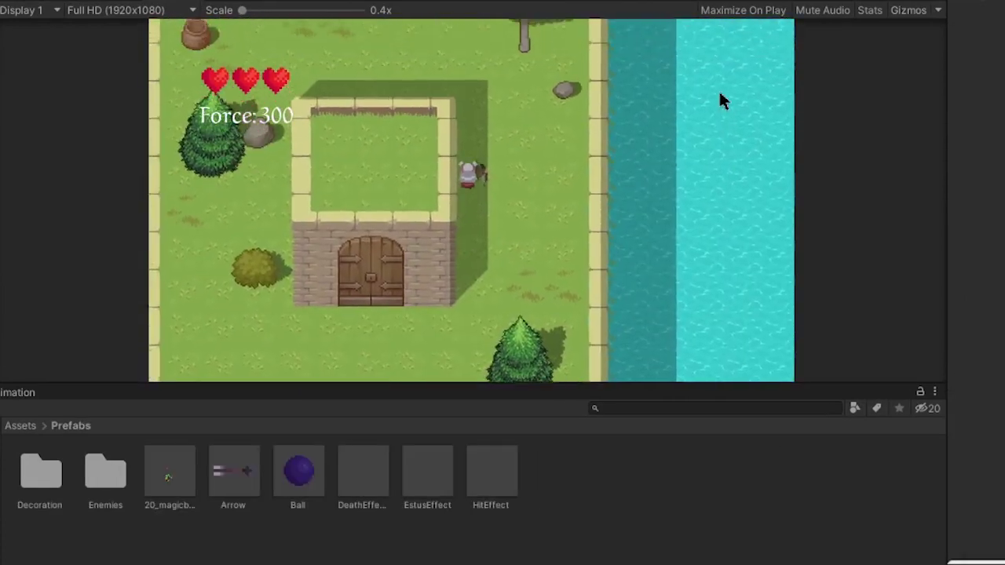
- Walk the player north past the building with the wooden door up to the treasure chest
{"action": "key", "text": "w"}
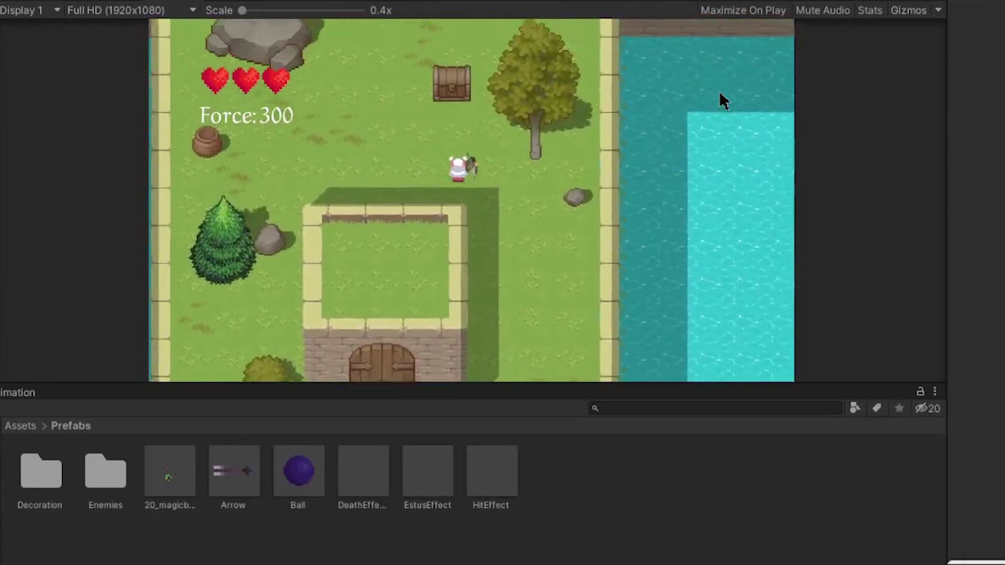
{"action": "key", "text": "s"}
{"action": "key", "text": "a"}
{"action": "key", "text": "d"}
{"action": "key", "text": "w"}
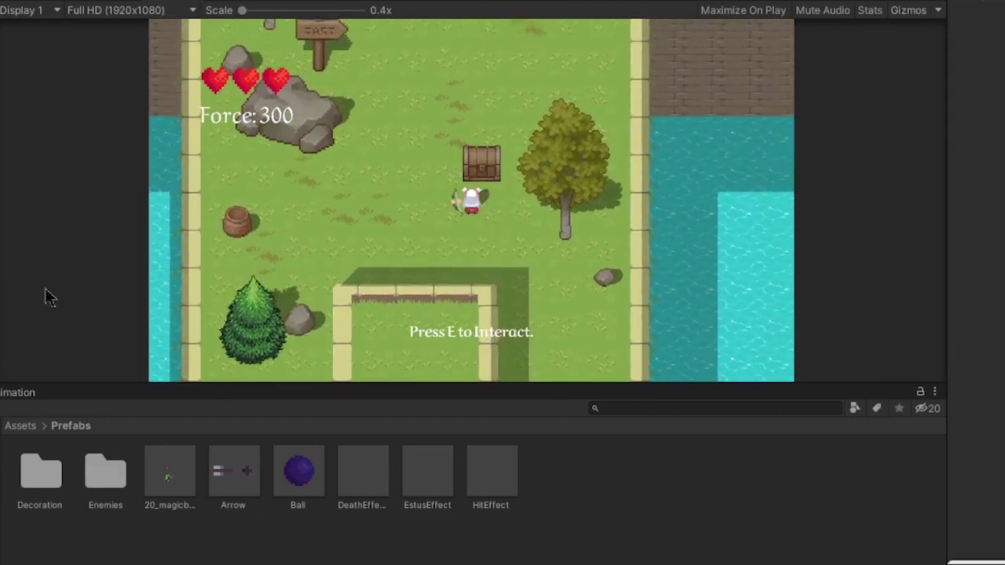
{"action": "key", "text": "ctrl+shift+c"}
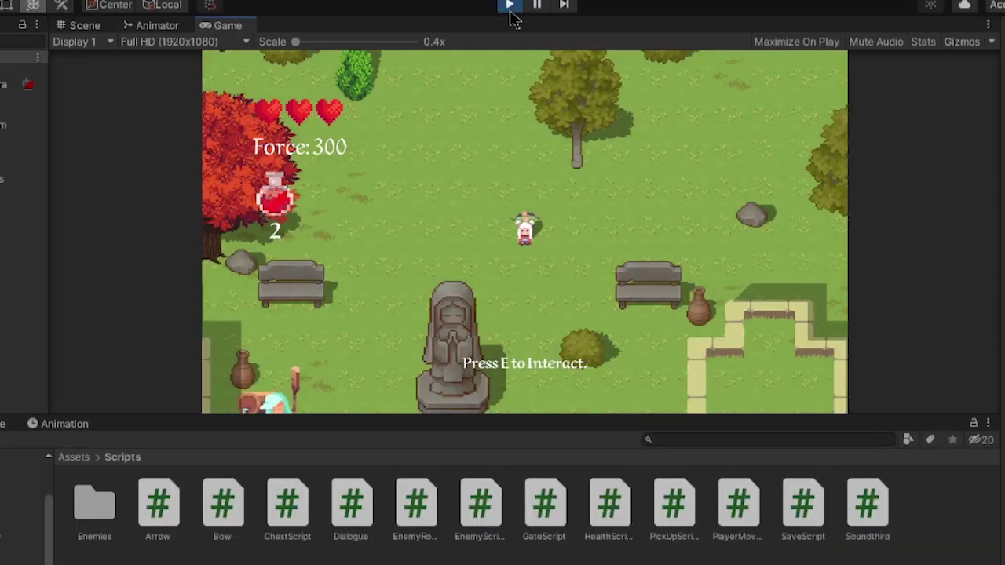
- Test the healing potions by using up both while walking the player north of the praying statue
{"action": "key", "text": "a"}
{"action": "key", "text": "w"}
{"action": "key", "text": "d"}
{"action": "key", "text": "a"}
{"action": "key", "text": "q"}
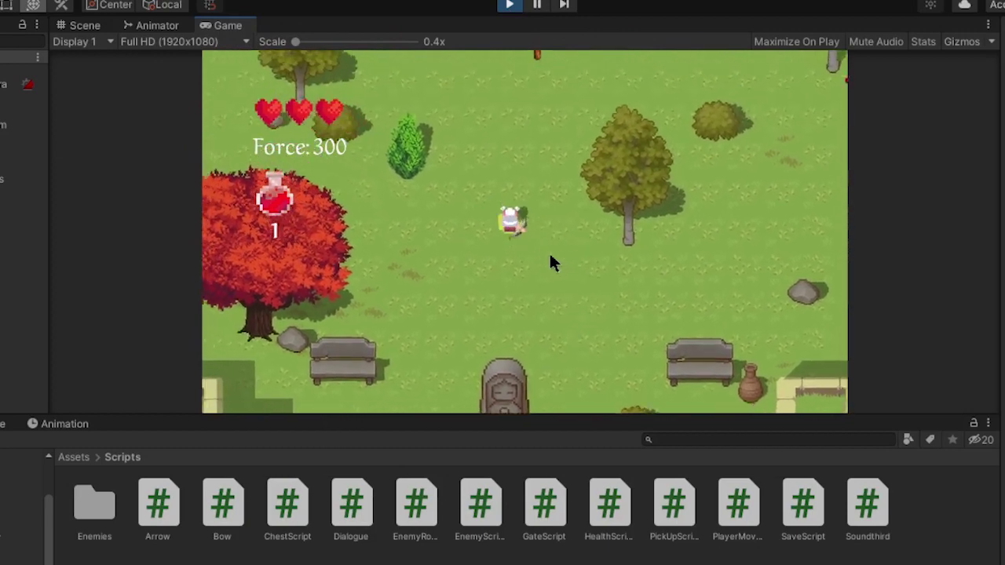
{"action": "key", "text": "w"}
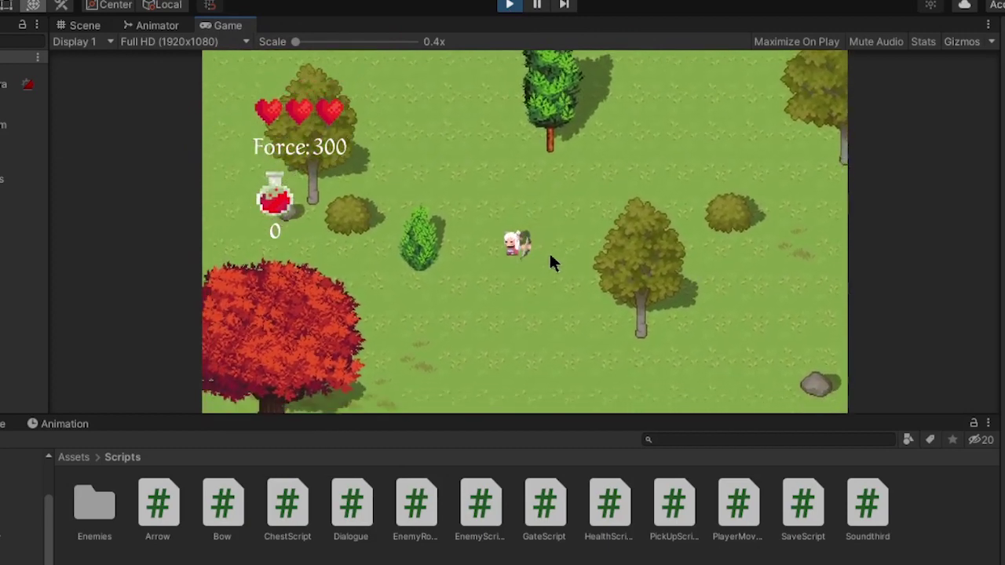
{"action": "key", "text": "w"}
{"action": "key", "text": "d"}
{"action": "key", "text": "s"}
{"action": "key", "text": "a"}
{"action": "key", "text": "w"}
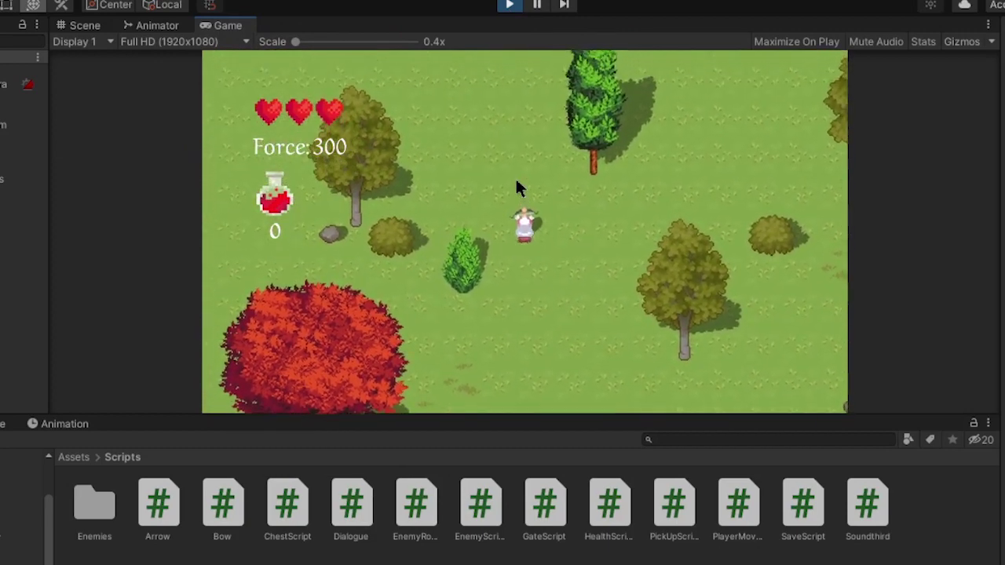
- Walk the player around the clearing between the bushes and the large red tree, and exit Play mode
{"action": "key", "text": "d"}
{"action": "key", "text": "a"}
{"action": "key", "text": "s"}
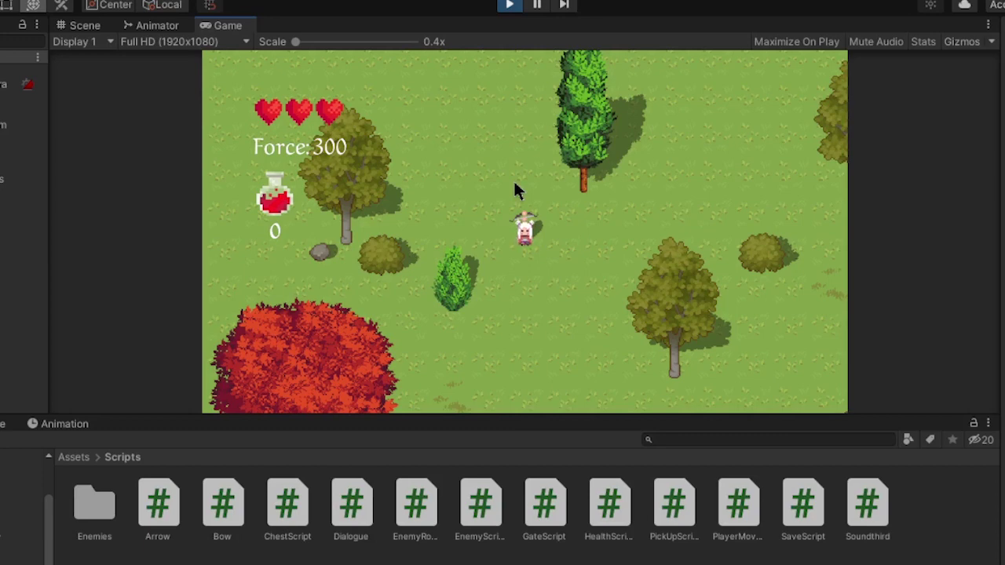
{"action": "left_click", "coordinate": [512, 4]}
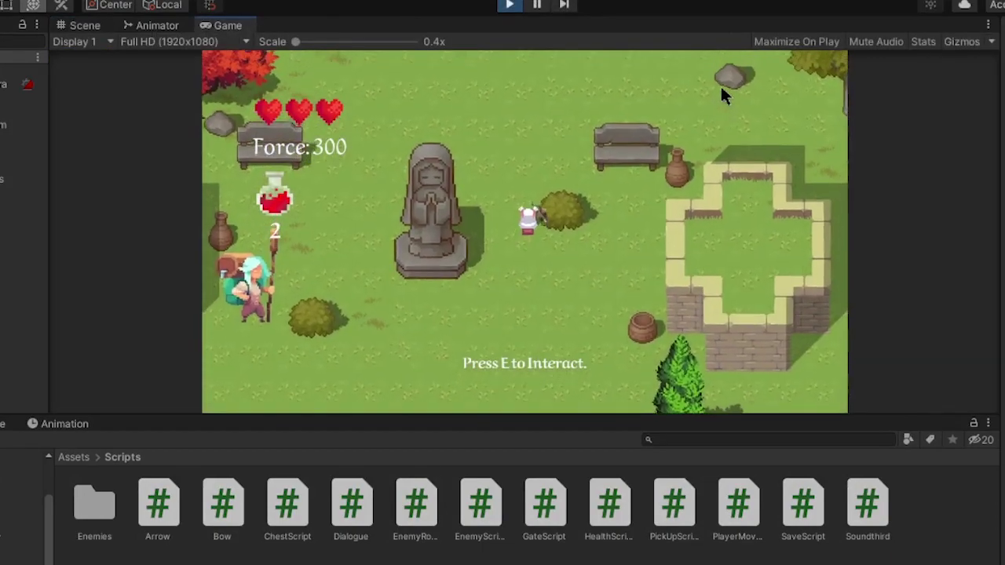
- Test the healing potions by using them repeatedly beyond the available supply while walking the player north-east of the praying statue
{"action": "key", "text": "d"}
{"action": "key", "text": "e"}
{"action": "key", "text": "w"}
{"action": "key", "text": "e"}
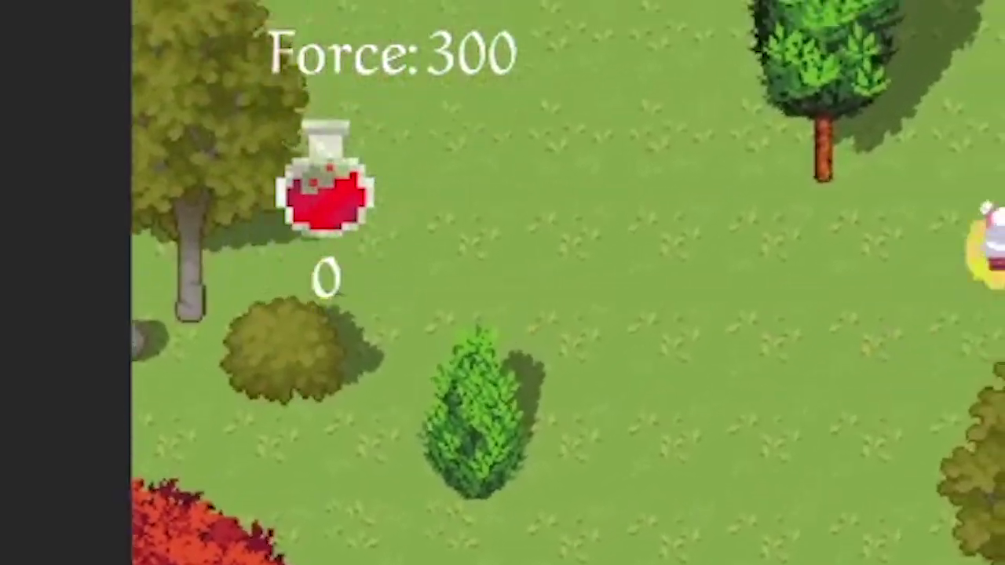
{"action": "key", "text": "d"}
{"action": "key", "text": "e"}
{"action": "key", "text": "e"}
{"action": "key", "text": "a"}
{"action": "key", "text": "e"}
{"action": "key", "text": "e"}
{"action": "key", "text": "e"}
{"action": "key", "text": "e"}
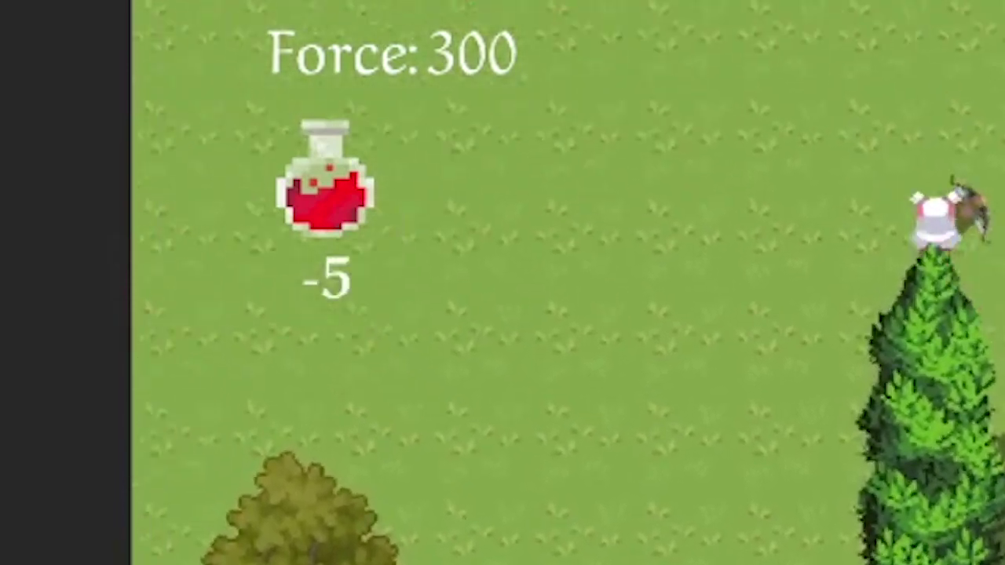
{"action": "key", "text": "w"}
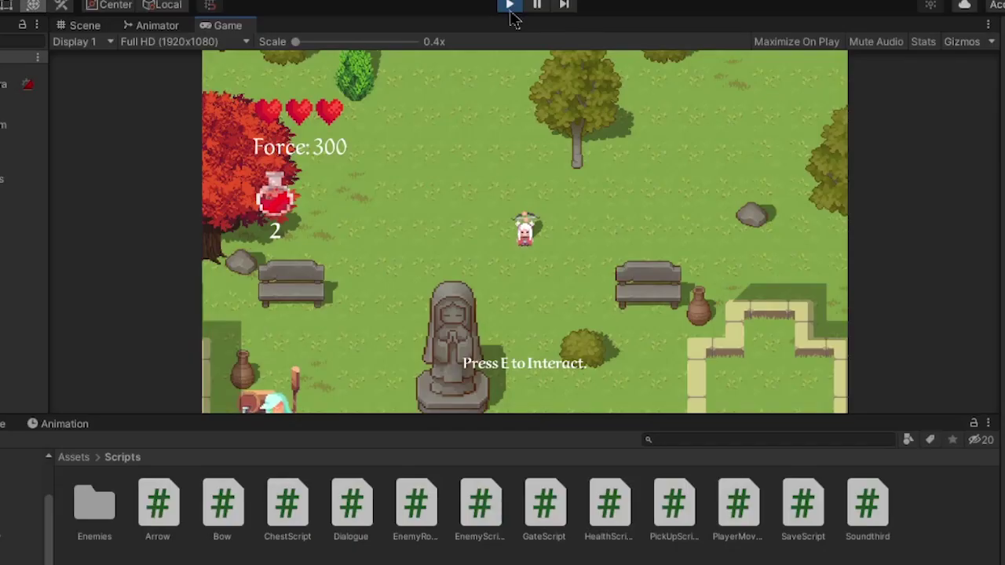
{"action": "key", "text": "w"}
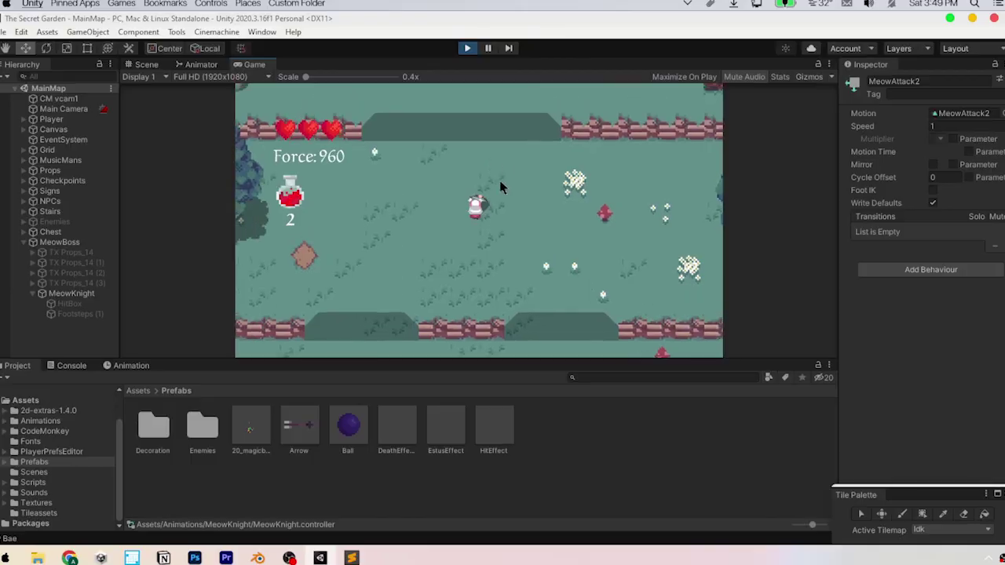
- Walk the player north through the gap in the brick wall into the MeowKnight arena, firing one arrow on the way
{"action": "key", "text": "w"}
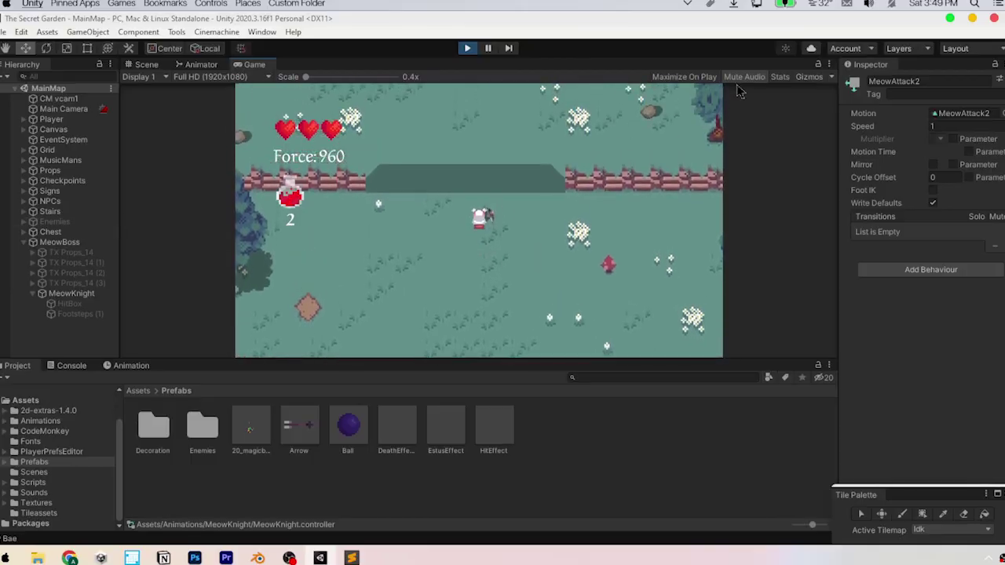
{"action": "key", "text": "w"}
{"action": "left_click", "coordinate": [629, 179]}
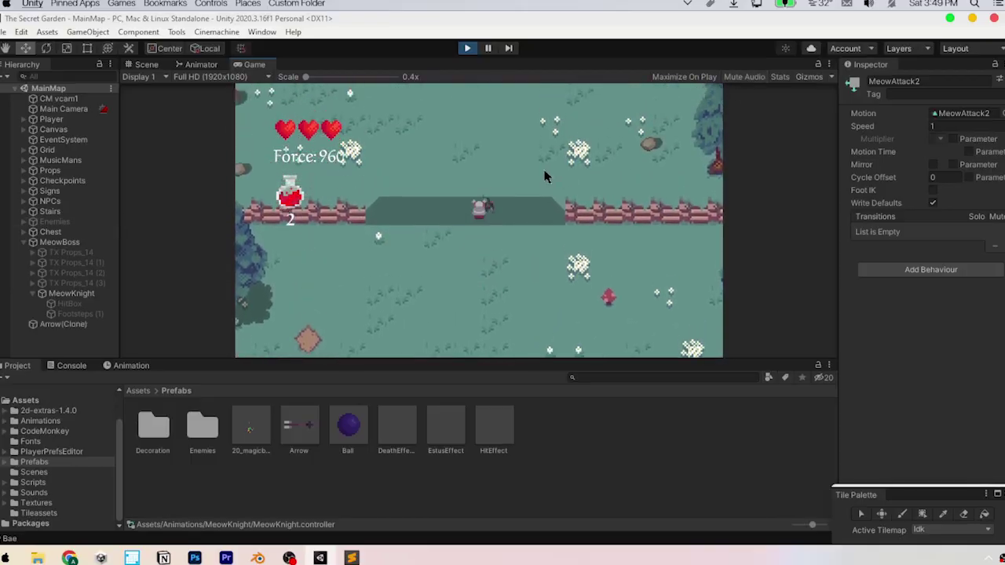
{"action": "key", "text": "a"}
{"action": "key", "text": "w"}
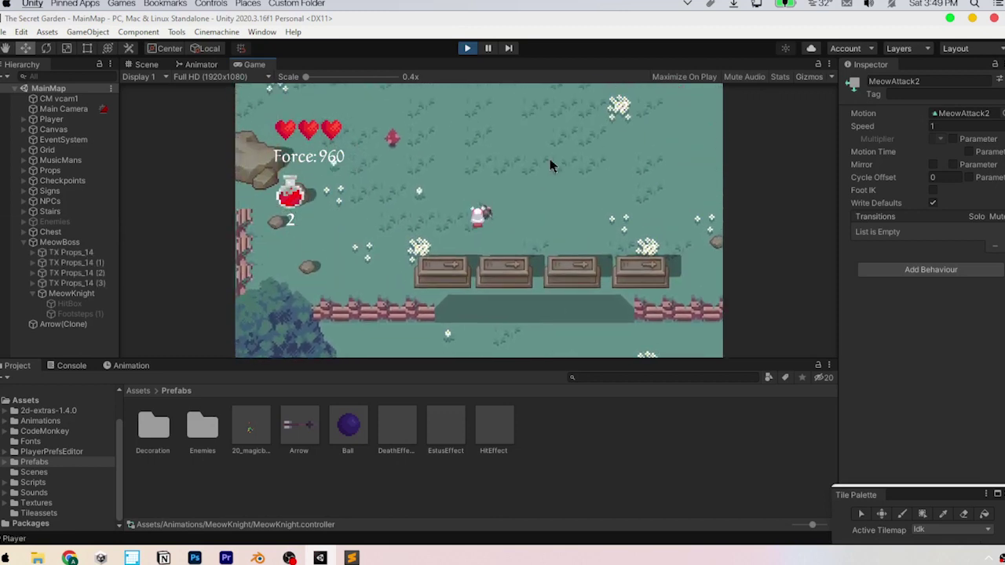
- Approach the MeowKnight boss north of the four coffins and dash past its sword and purple balls
{"action": "key", "text": "w"}
{"action": "key", "text": "d"}
{"action": "key", "text": "a"}
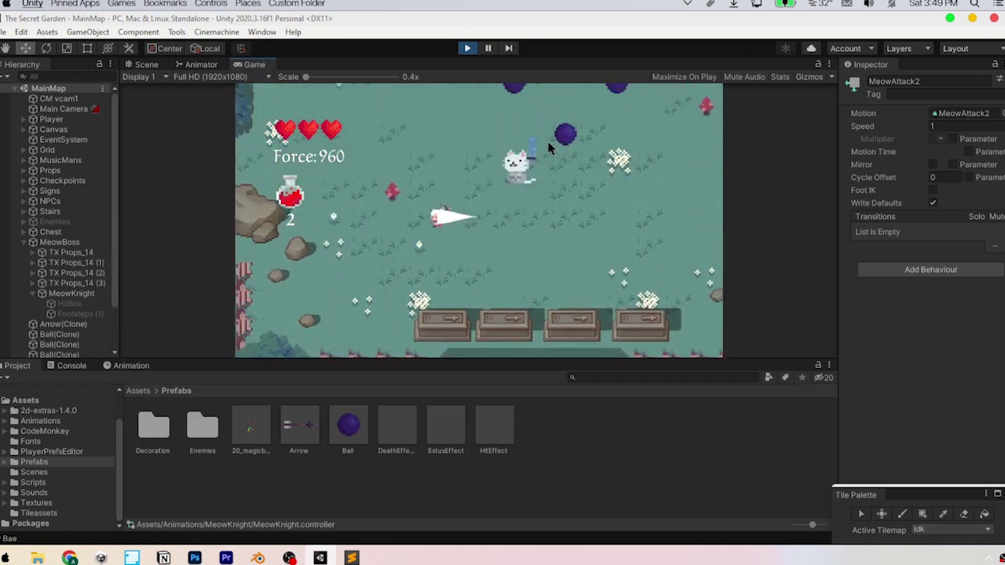
{"action": "key", "text": "w"}
{"action": "key", "text": "d"}
{"action": "key", "text": "space"}
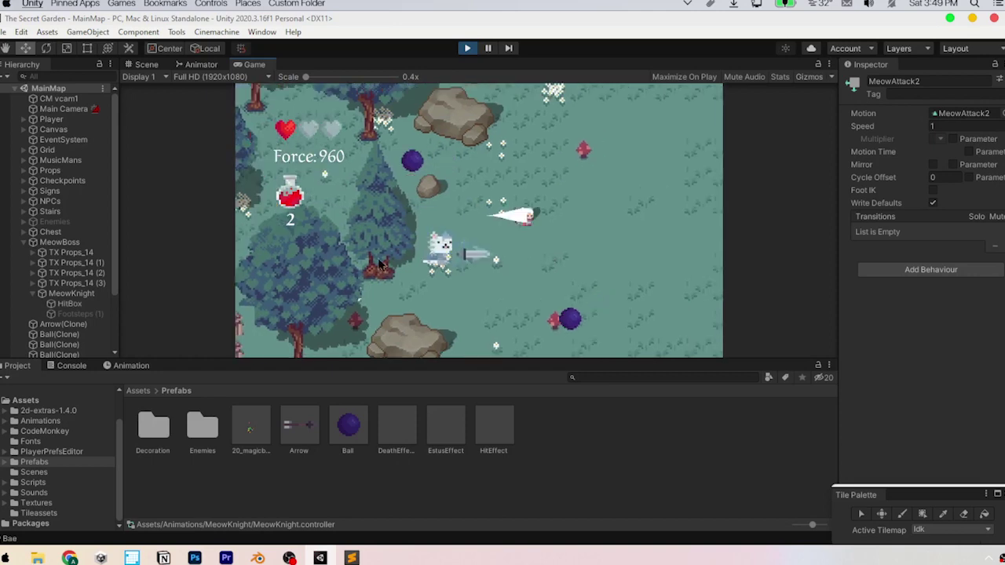
- Shoot at the MeowKnight among the trees and rocks, and dodge its attacks by dashing across the arena
{"action": "left_click", "coordinate": [302, 236]}
{"action": "key", "text": "d"}
{"action": "key", "text": "s"}
{"action": "key", "text": "w"}
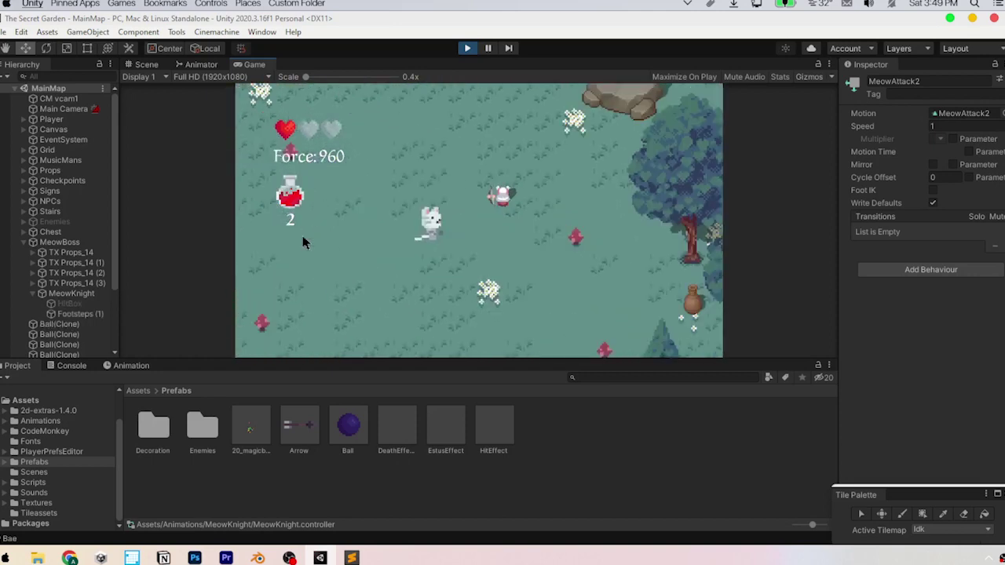
{"action": "key", "text": "a"}
{"action": "key", "text": "space"}
{"action": "key", "text": "d"}
{"action": "key", "text": "space"}
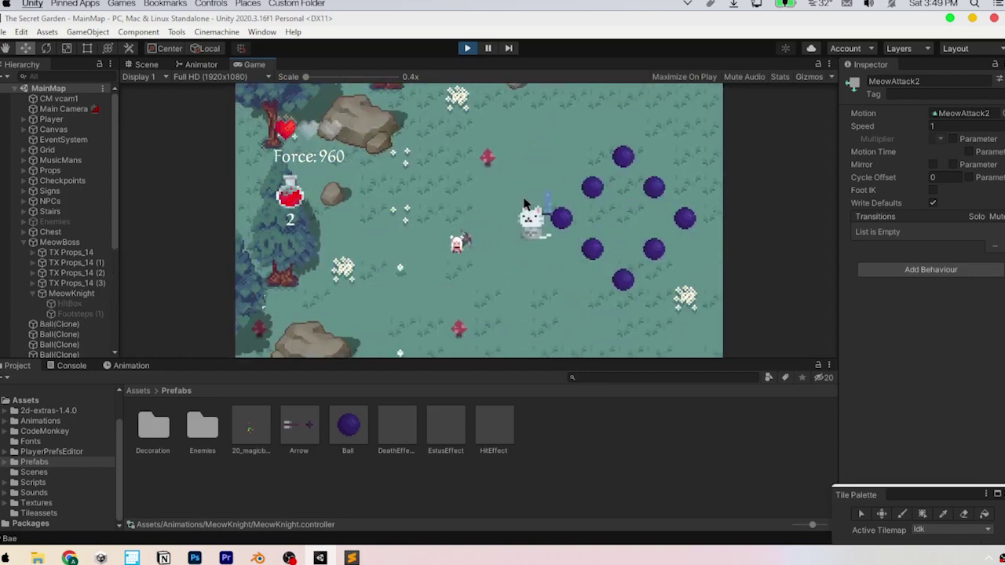
- Shoot again at the MeowKnight amid its ring of purple balls, and retreat south toward the coffins
{"action": "left_click", "coordinate": [594, 115]}
{"action": "key", "text": "s"}
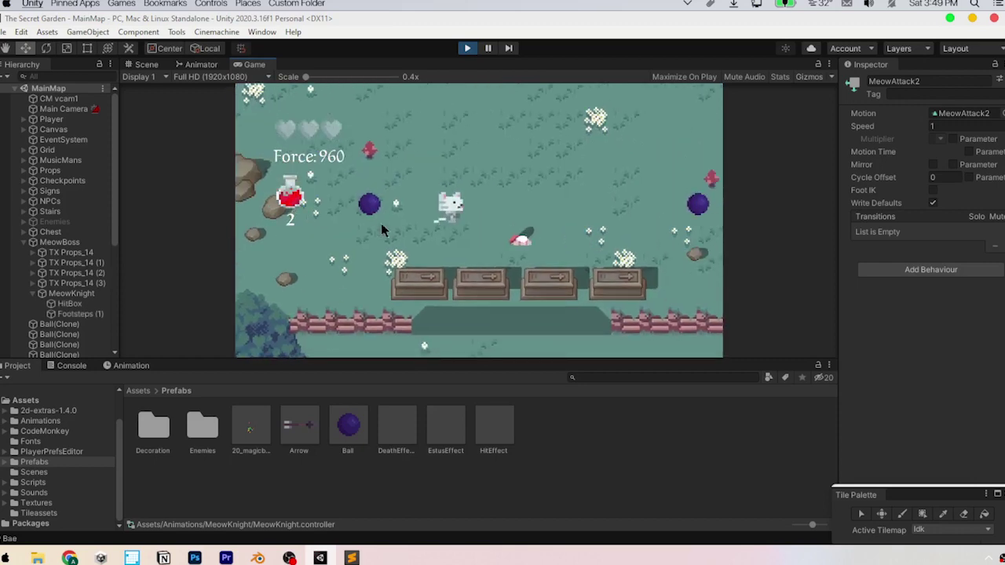
{"action": "key", "text": "d"}
{"action": "key", "text": "s"}
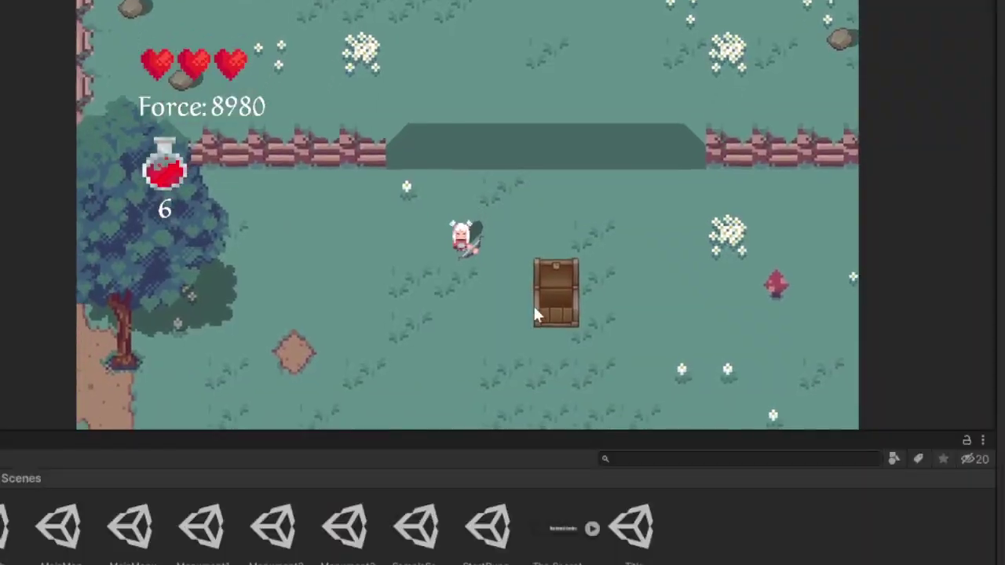
- Walk the player around the opened chest south of the arena entrance to test its surroundings
{"action": "key", "text": "s"}
{"action": "key", "text": "d"}
{"action": "key", "text": "s"}
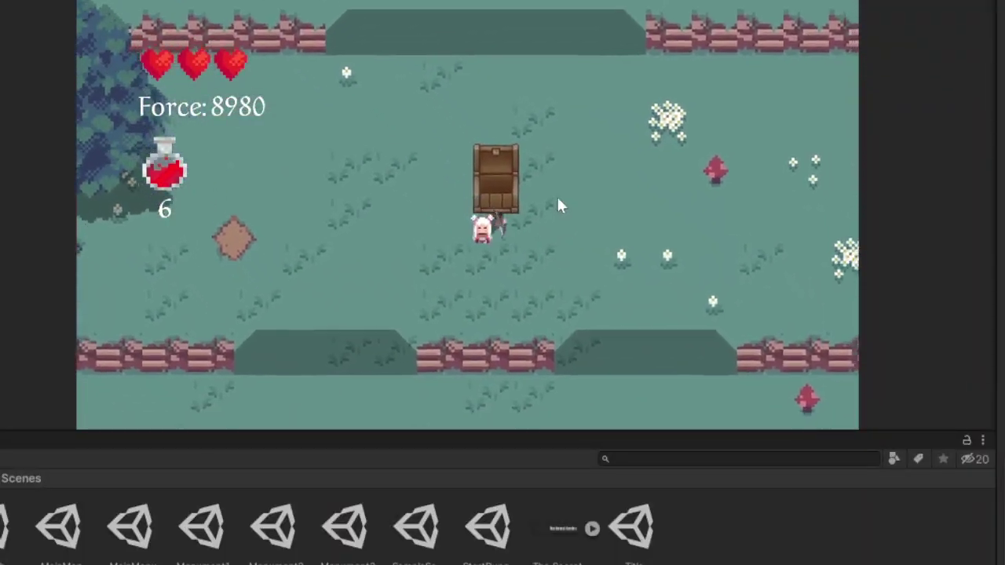
{"action": "key", "text": "a"}
{"action": "key", "text": "w"}
{"action": "key", "text": "s"}
{"action": "key", "text": "a"}
- Check the Blood Flask and Meow Key in the Inventory panel while walking the player around, and exit Play mode
{"action": "key", "text": "i"}
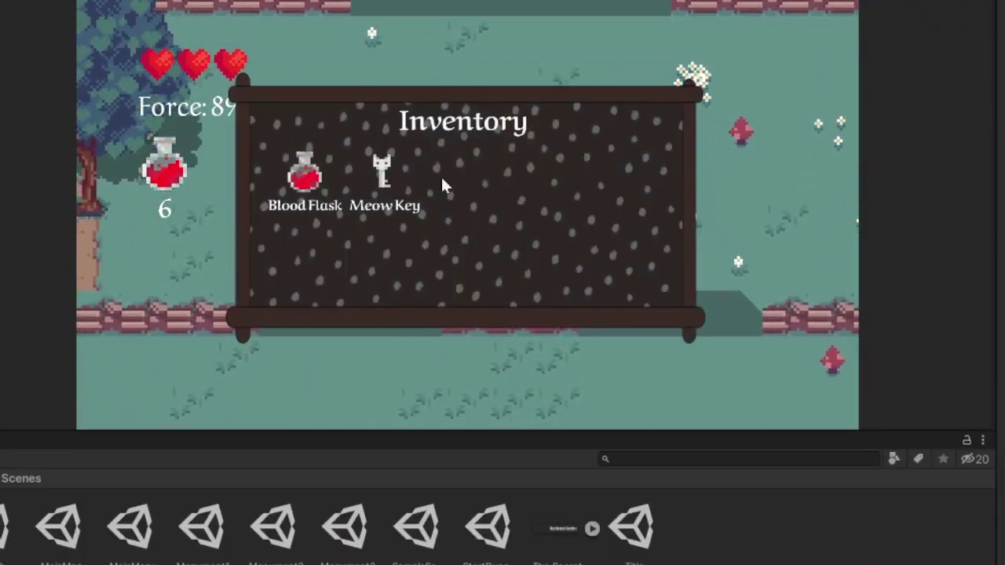
{"action": "key", "text": "a"}
{"action": "key", "text": "w"}
{"action": "key", "text": "a"}
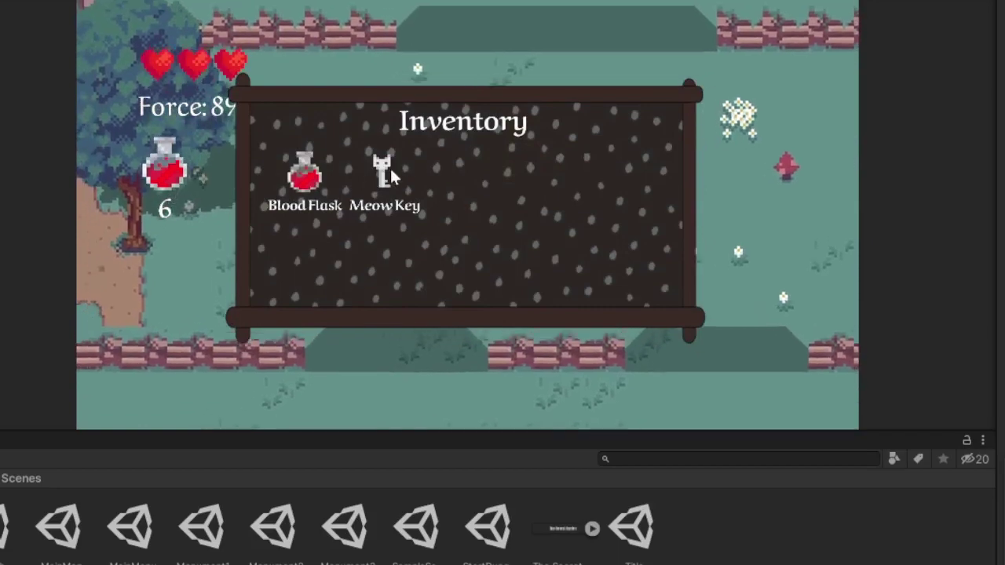
{"action": "key", "text": "d"}
{"action": "key", "text": "w"}
{"action": "key", "text": "a"}
{"action": "key", "text": "ctrl+p"}
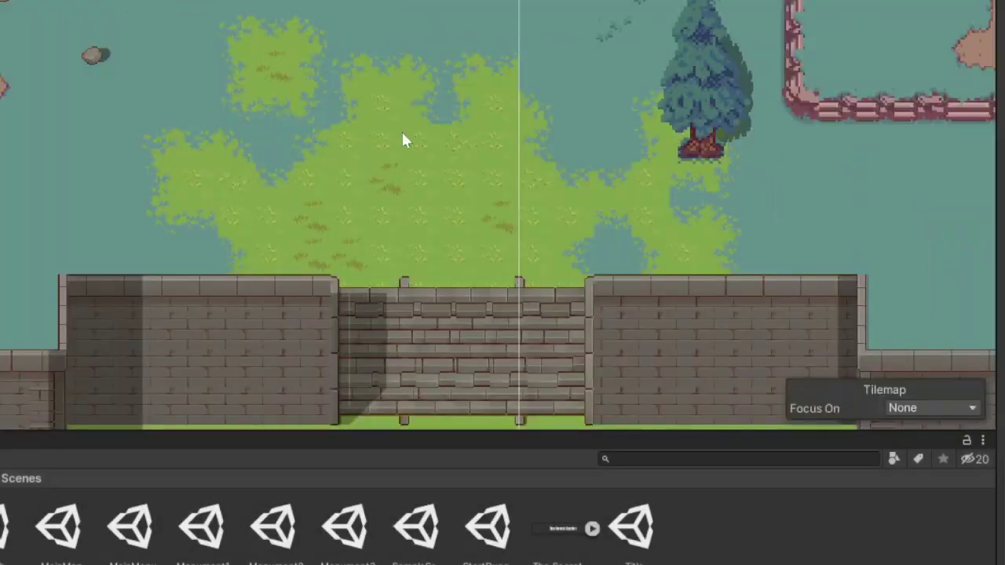
{"action": "scroll", "coordinate": [336, 186], "scroll_direction": "down", "scroll_amount": 10}
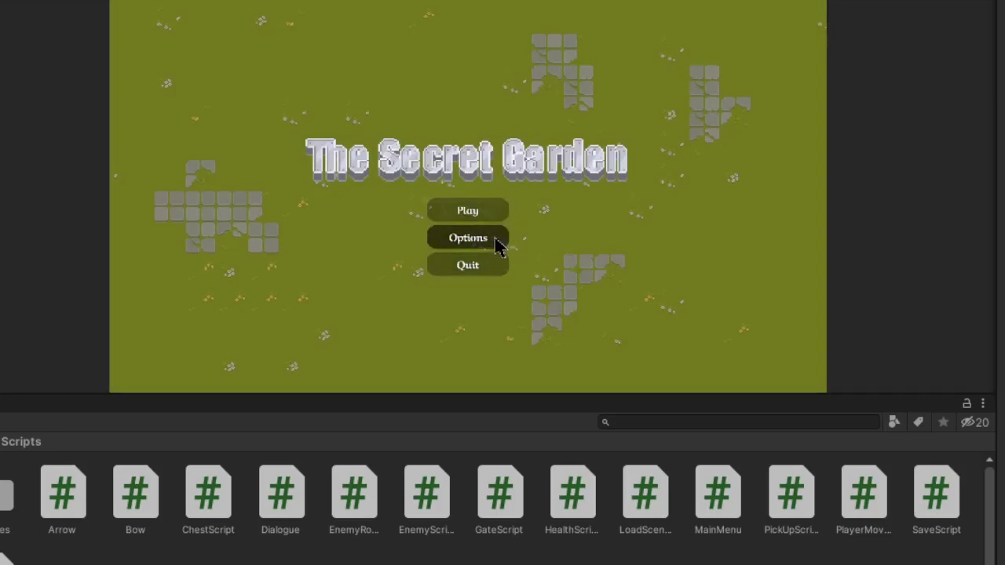
- Test the main menu by opening Options, returning to the title screen and starting the game with Play
{"action": "left_click", "coordinate": [497, 245]}
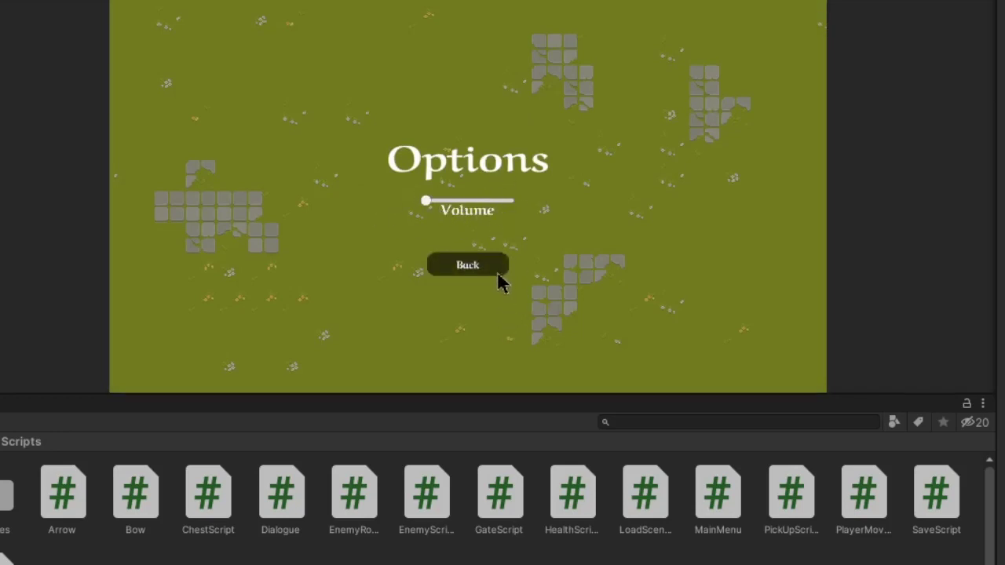
{"action": "left_click", "coordinate": [469, 270]}
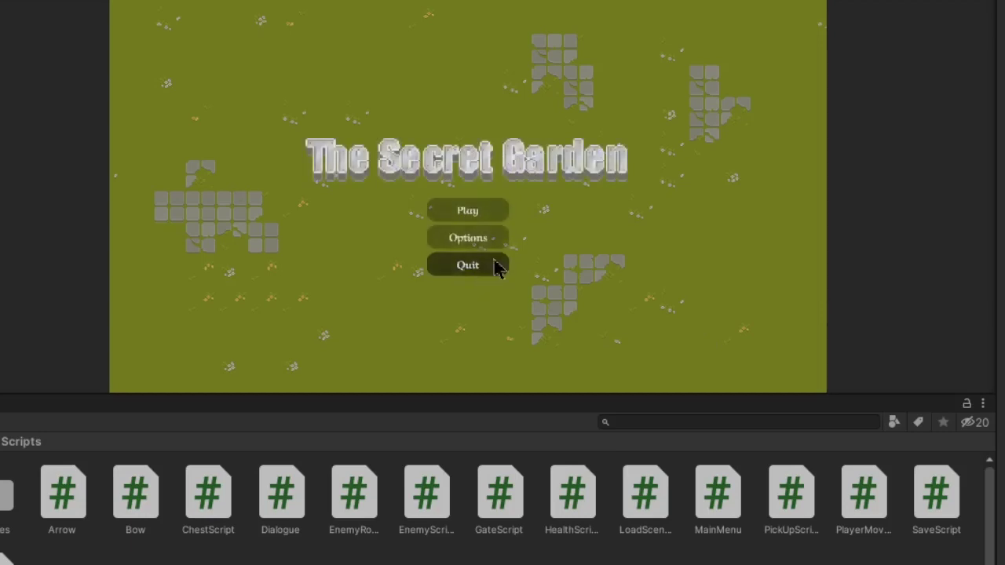
{"action": "left_click", "coordinate": [490, 214]}
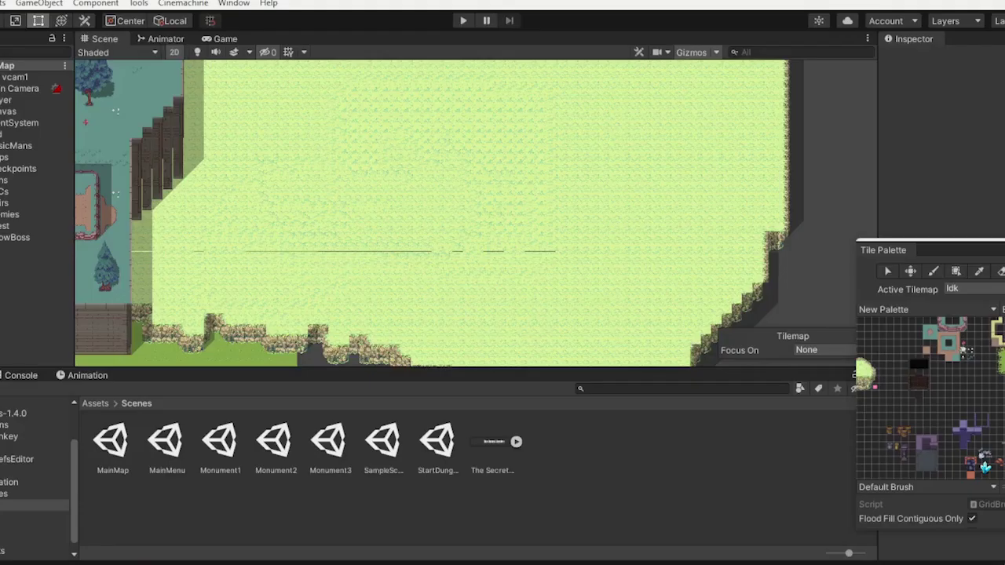
- Pick the two-tile-high left rock edge from the palette for painting the stepped cliff on the Wall2 tilemap
{"action": "scroll", "coordinate": [408, 295], "scroll_direction": "down", "scroll_amount": 2}
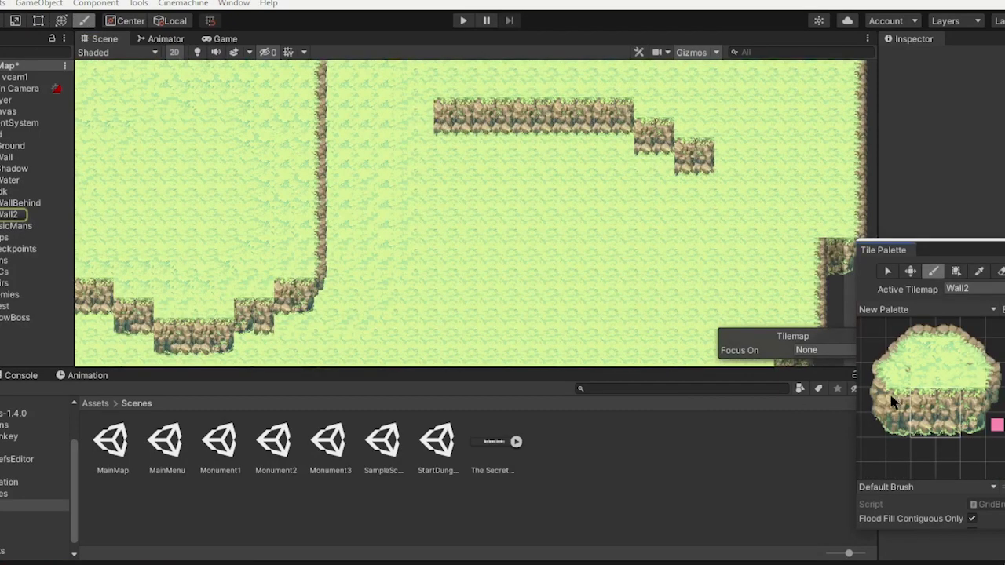
{"action": "left_click_drag", "start_coordinate": [879, 422], "coordinate": [879, 402]}
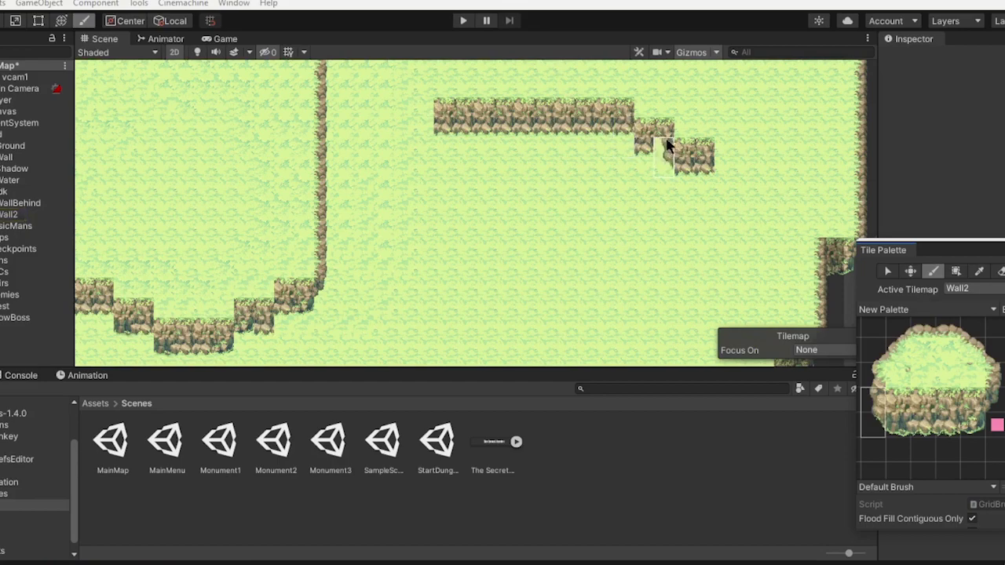
{"action": "scroll", "coordinate": [628, 128], "scroll_direction": "up", "scroll_amount": 3}
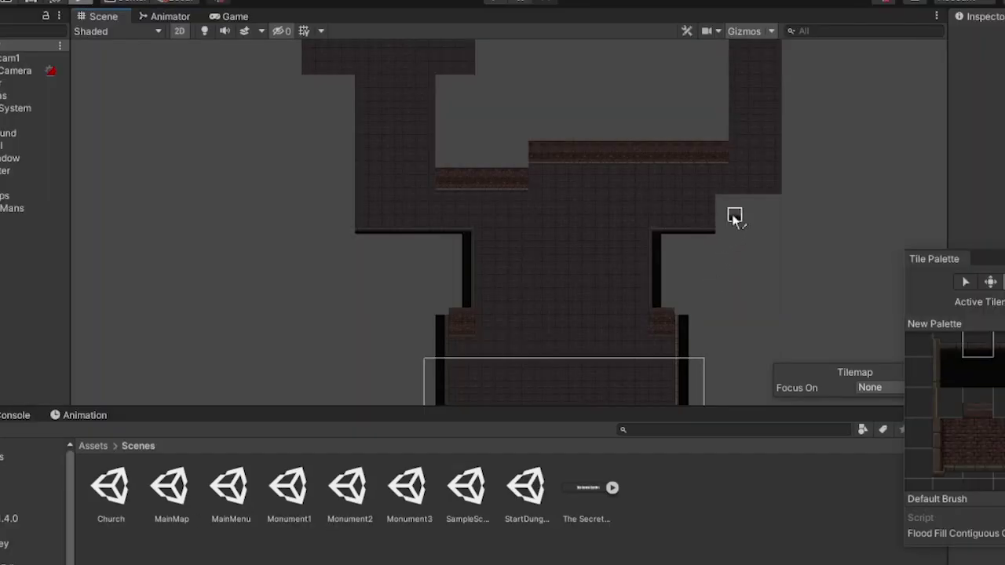
- Extend the stone block group between the two benches with a third row, starting beneath its left column and continuing to the right
{"action": "scroll", "coordinate": [731, 222], "scroll_direction": "up", "scroll_amount": 3}
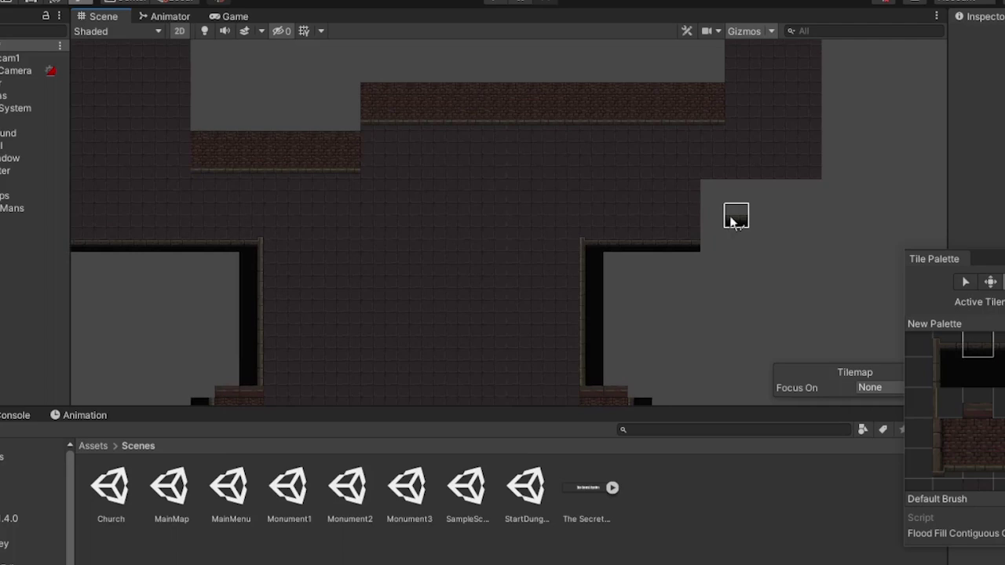
{"action": "scroll", "coordinate": [714, 240], "scroll_direction": "up", "scroll_amount": 3}
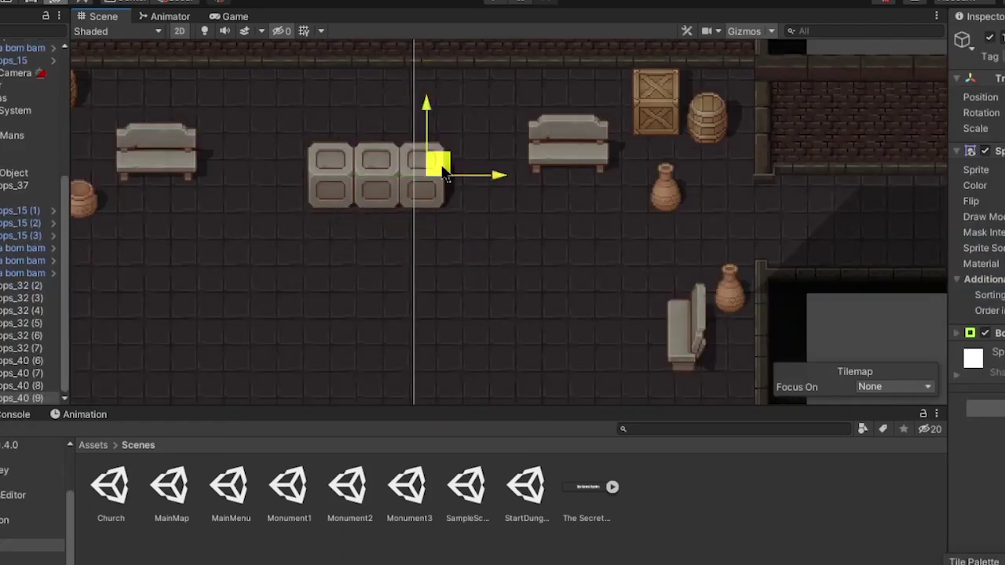
{"action": "left_click_drag", "start_coordinate": [444, 169], "coordinate": [355, 206]}
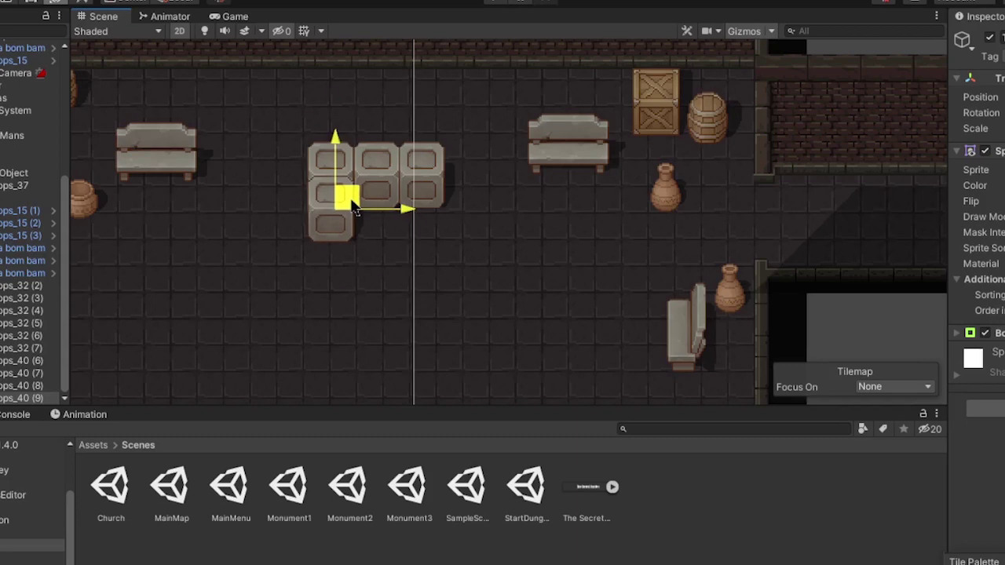
{"action": "key", "text": "y"}
{"action": "left_click_drag", "start_coordinate": [408, 218], "coordinate": [504, 218]}
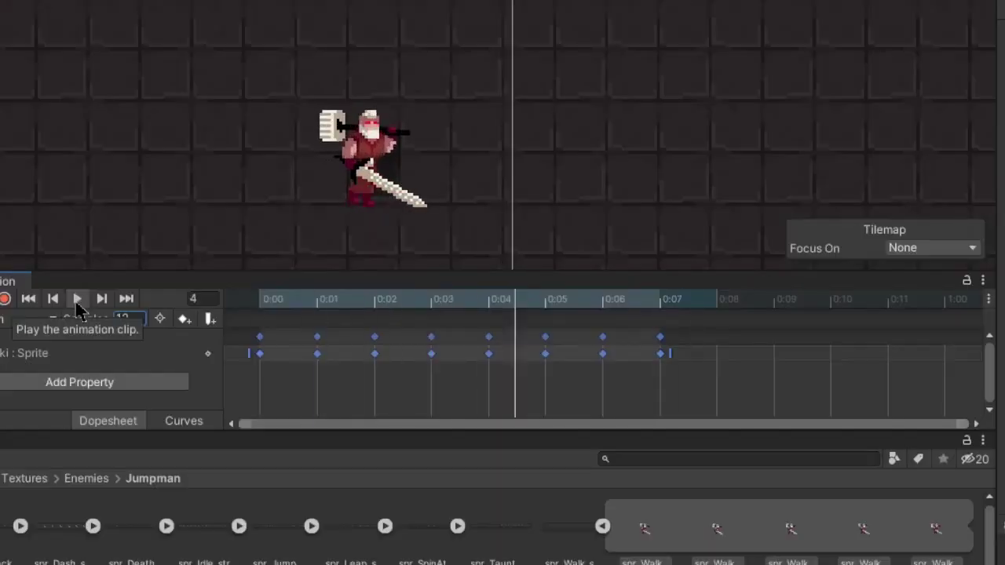
- Preview the Jumpman enemy's walk animation in the dungeon hall at different zoom levels, and collapse its walk sprite sheet
{"action": "scroll", "coordinate": [437, 152], "scroll_direction": "down", "scroll_amount": 5}
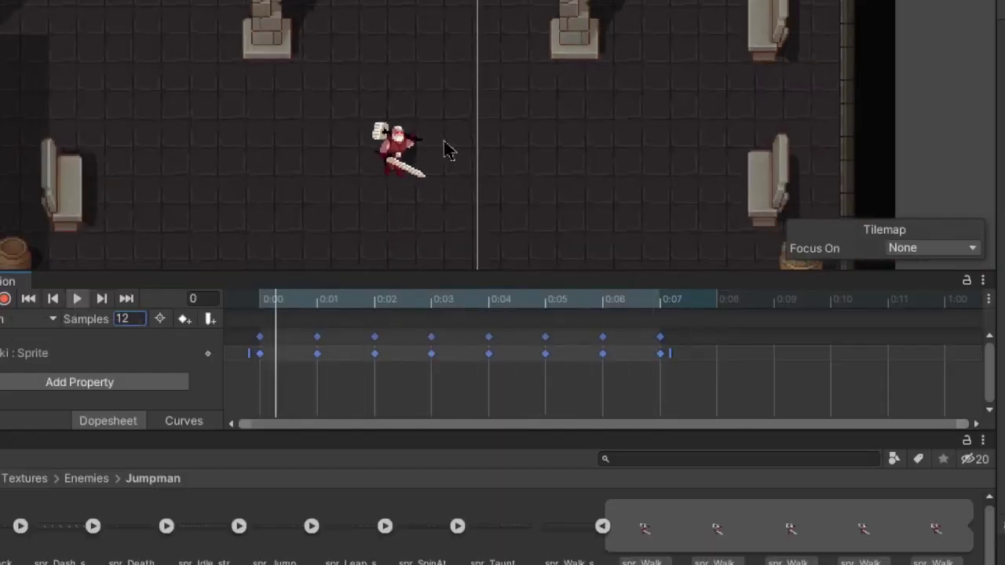
{"action": "scroll", "coordinate": [426, 157], "scroll_direction": "up", "scroll_amount": 5}
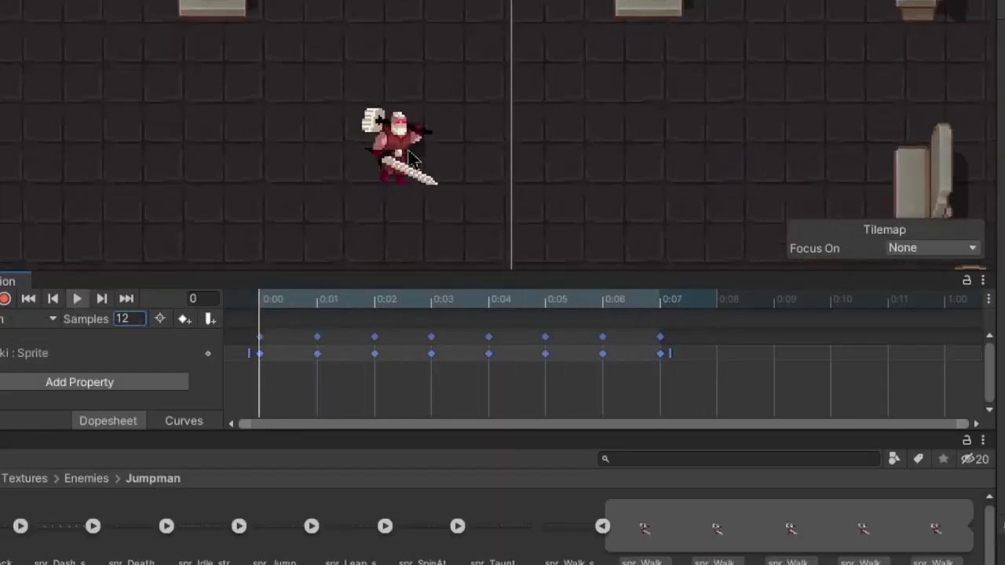
{"action": "left_click", "coordinate": [602, 526]}
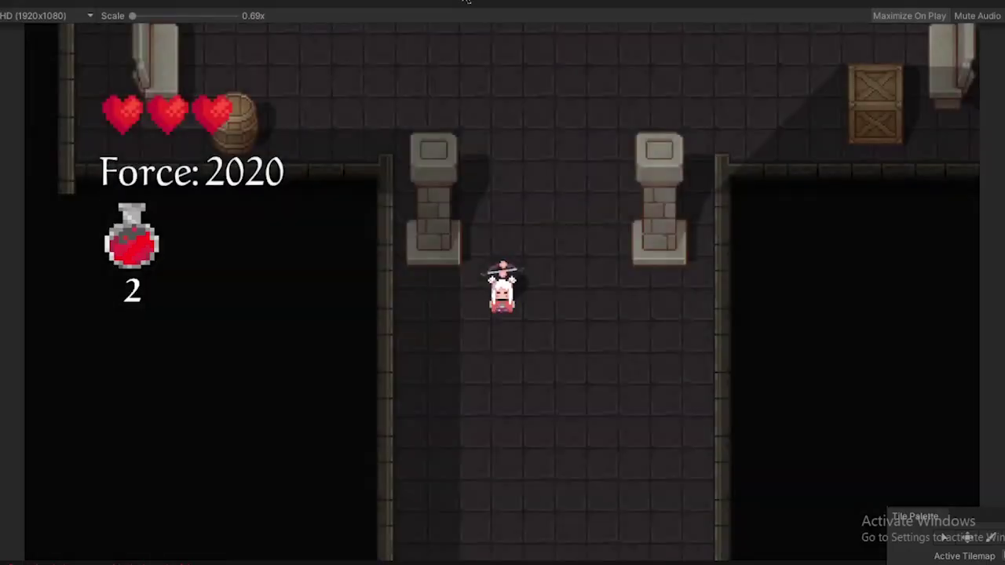
- Walk the player north between the pillars into the dungeon hall and around the west side of the hammer-wielding boss
{"action": "key", "text": "w"}
{"action": "key", "text": "d"}
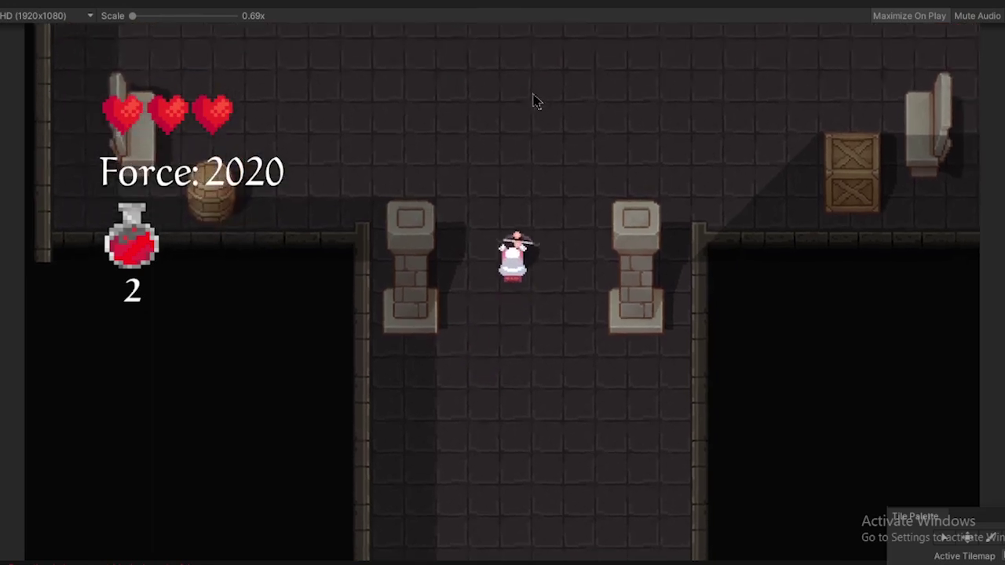
{"action": "key", "text": "a"}
{"action": "key", "text": "w"}
{"action": "key", "text": "a"}
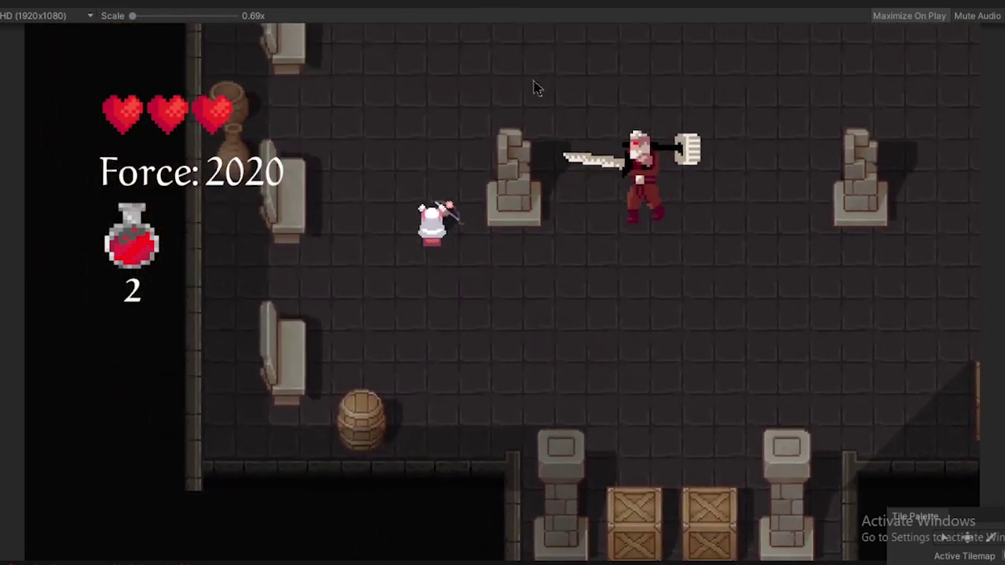
- Dash the player north along the hall's west side to the bench beside the west passage, away from the boss
{"action": "key", "text": "space"}
{"action": "key", "text": "d"}
{"action": "key", "text": "w"}
{"action": "key", "text": "a"}
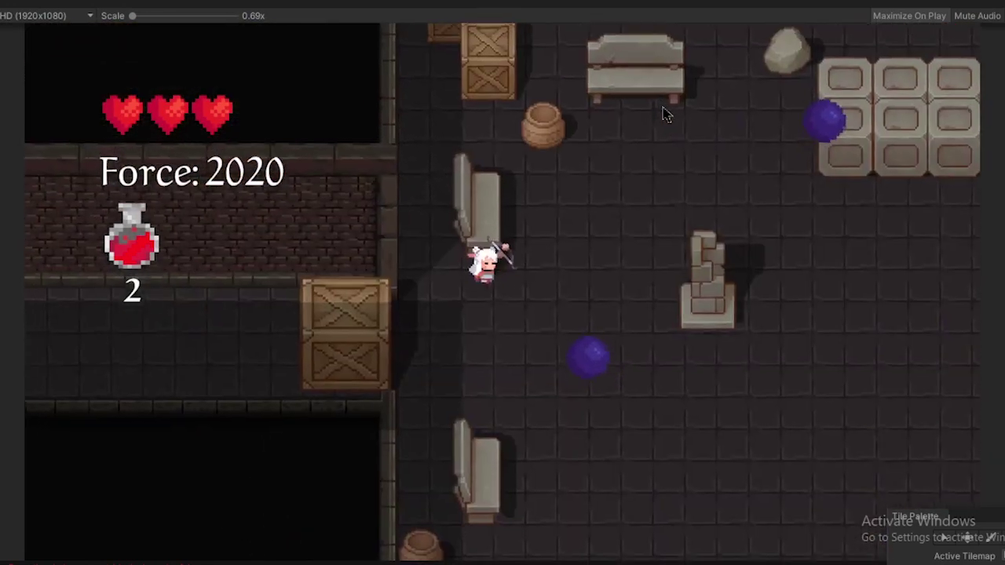
- Cross the hall eastward between the broken pillars past the boss and its purple orbs, and retreat to the open southern floor
{"action": "key", "text": "d"}
{"action": "key", "text": "w"}
{"action": "key", "text": "s"}
{"action": "key", "text": "d"}
{"action": "key", "text": "space"}
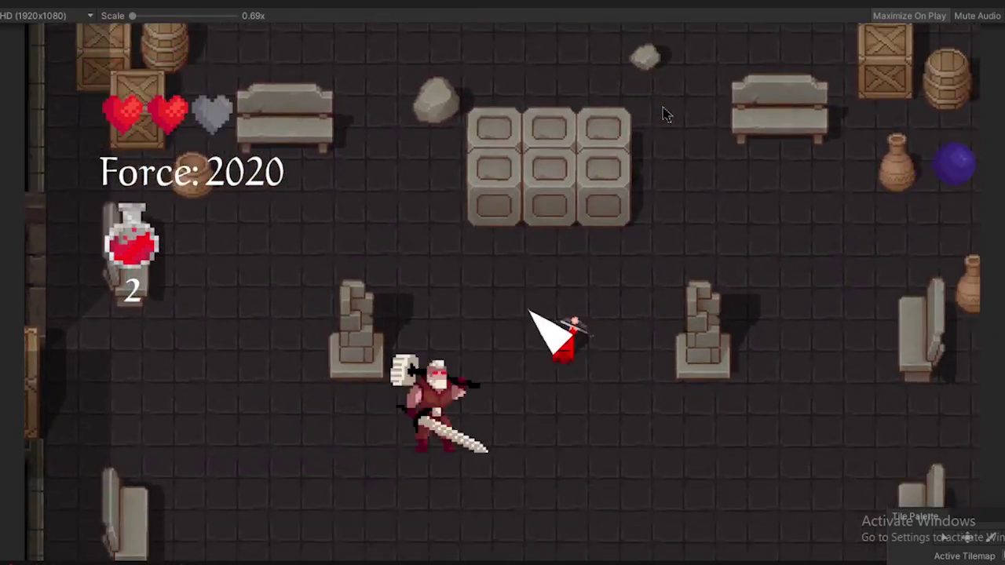
{"action": "key", "text": "a"}
{"action": "key", "text": "space"}
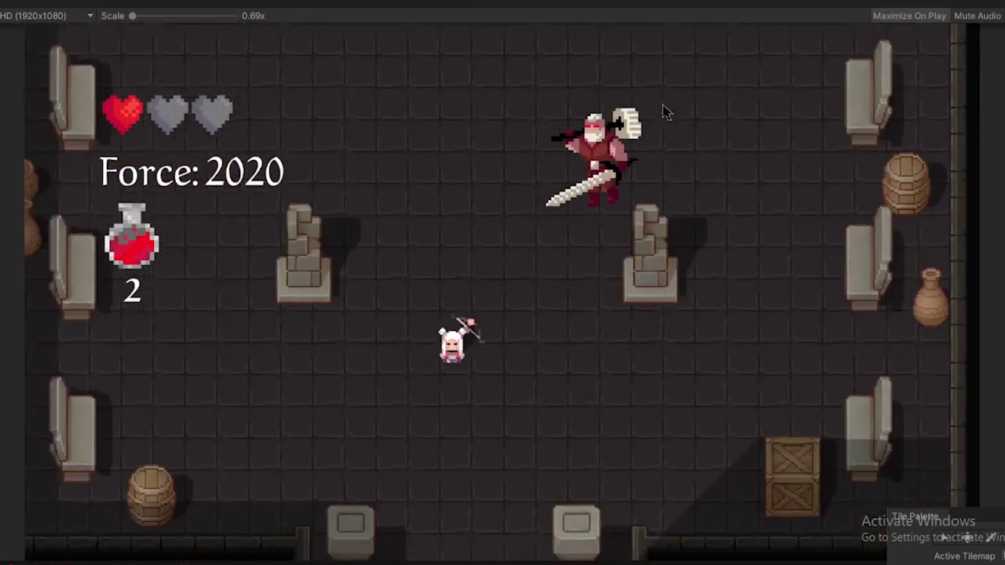
- Bring the player around to the west side of the broken pillar, keeping it between the player and the boss
{"action": "key", "text": "w"}
{"action": "key", "text": "a"}
{"action": "key", "text": "d"}
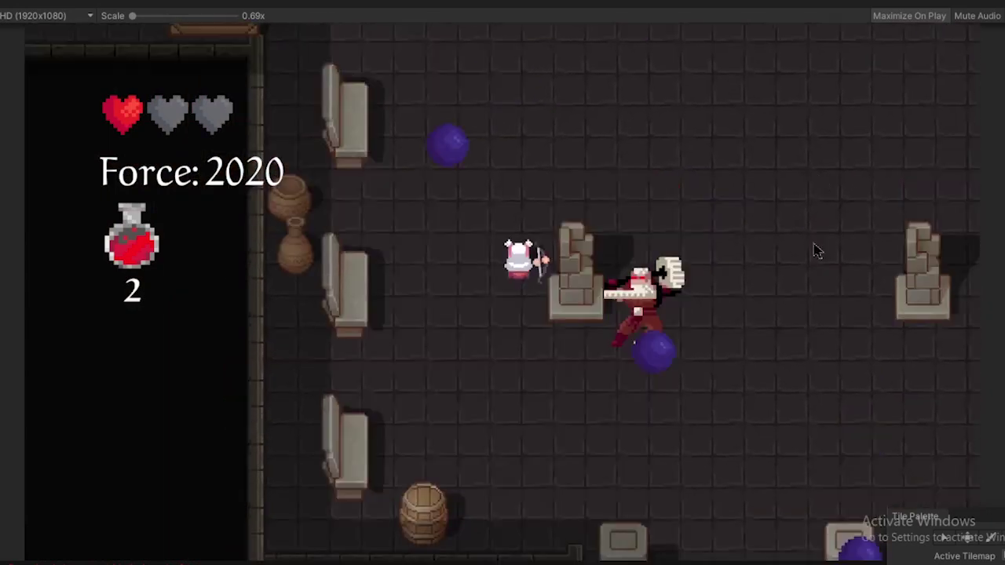
- Dash to the boss's east side in the middle of the hall, and fall back southwest to the crates at the southern entrance
{"action": "key", "text": "space"}
{"action": "key", "text": "space"}
{"action": "key", "text": "s"}
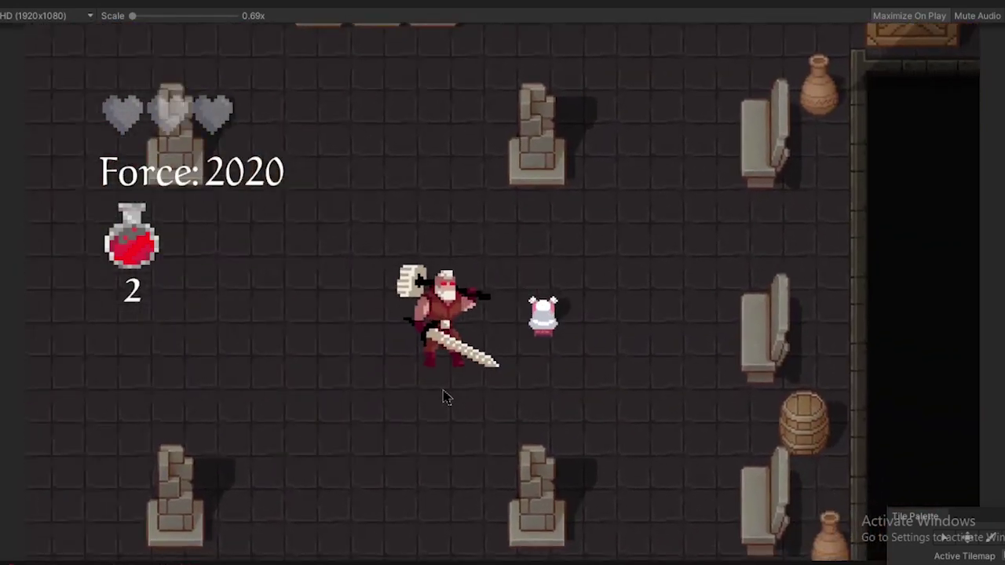
{"action": "key", "text": "a"}
{"action": "key", "text": "space"}
{"action": "key", "text": "a"}
{"action": "key", "text": "s"}
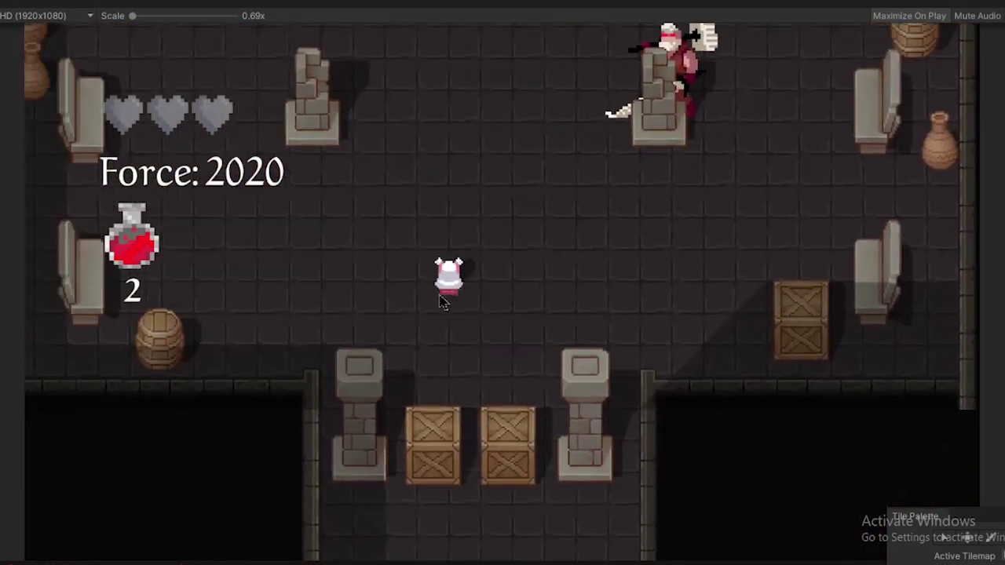
- Run the player north past the western benches and east along the north wall behind the stone block group, evading the orbs
{"action": "key", "text": "w"}
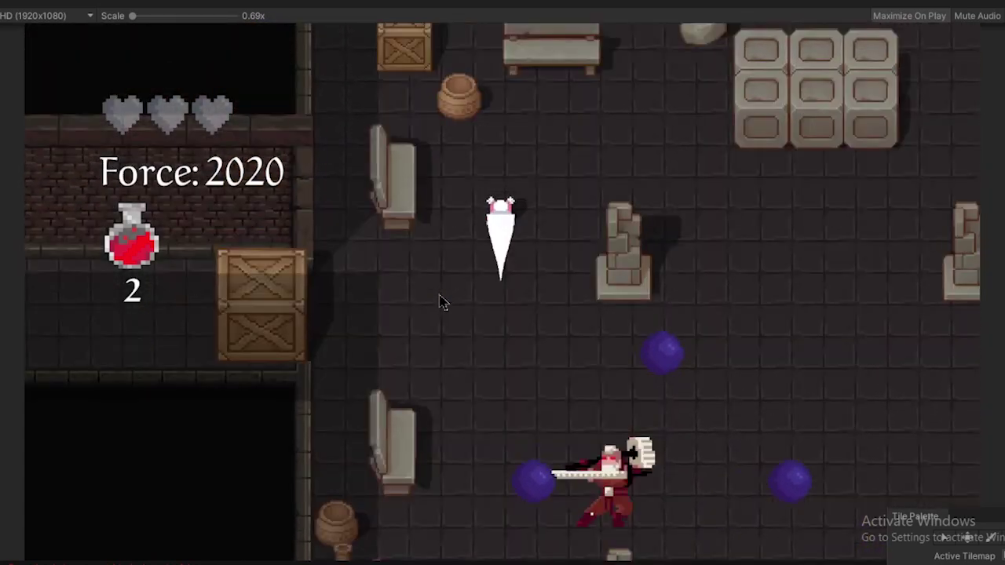
{"action": "key", "text": "w"}
{"action": "key", "text": "d"}
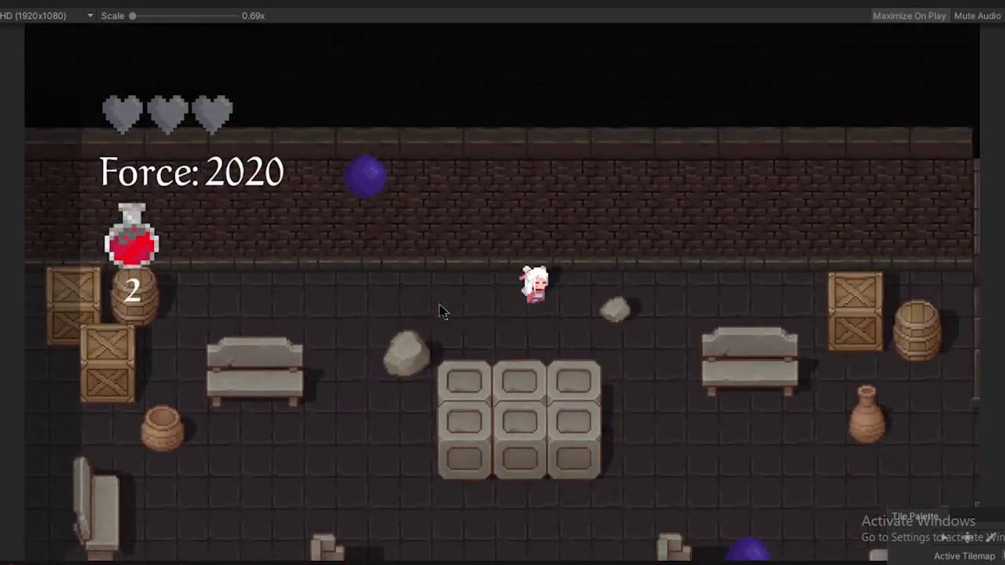